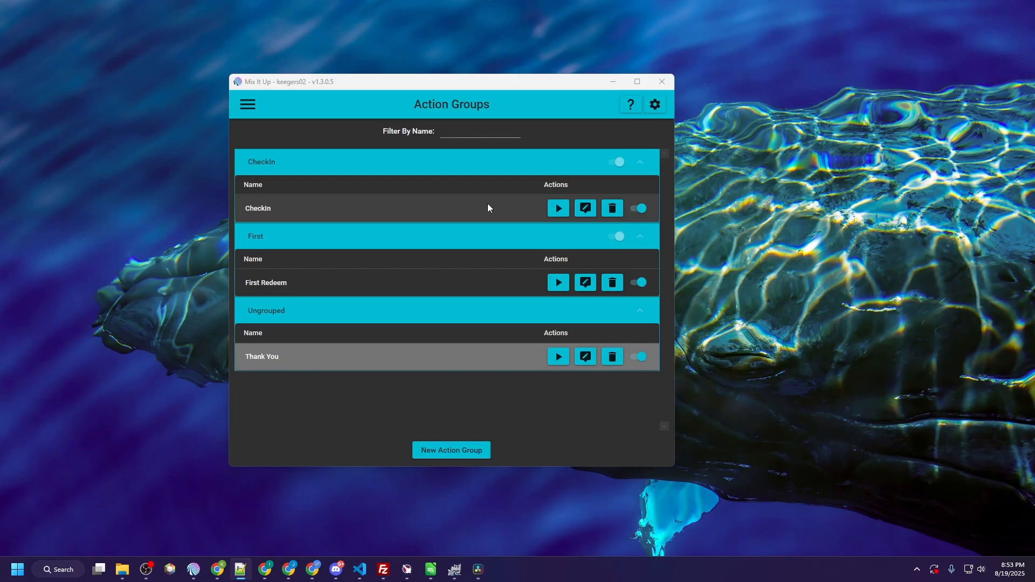
left_click(488, 207)
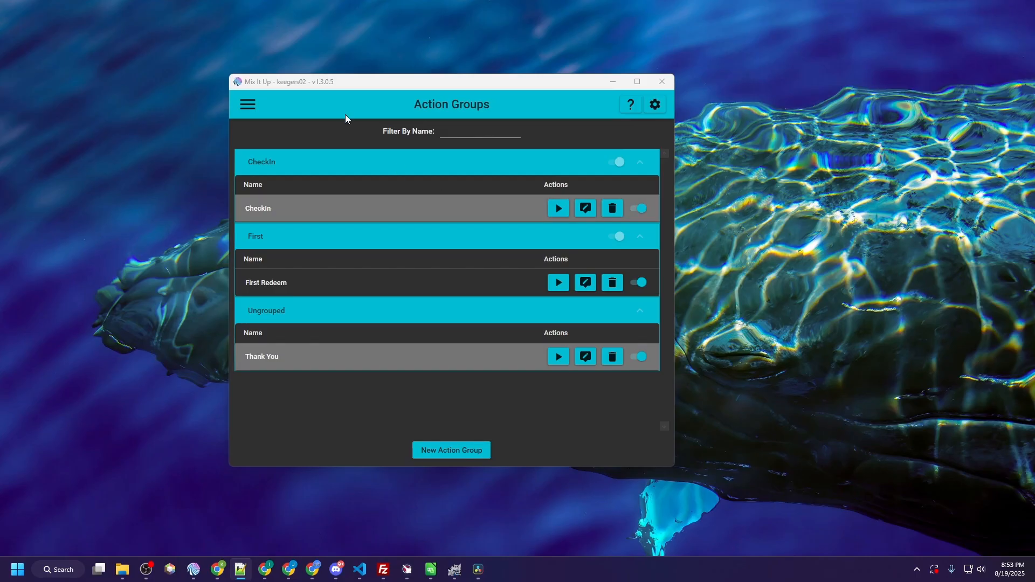
left_click(248, 105)
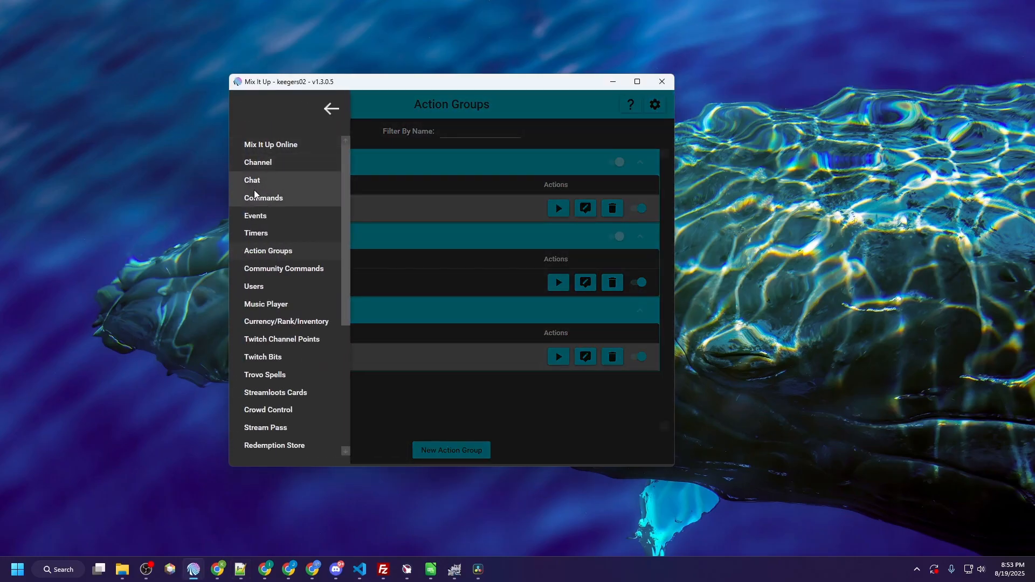
left_click(416, 95)
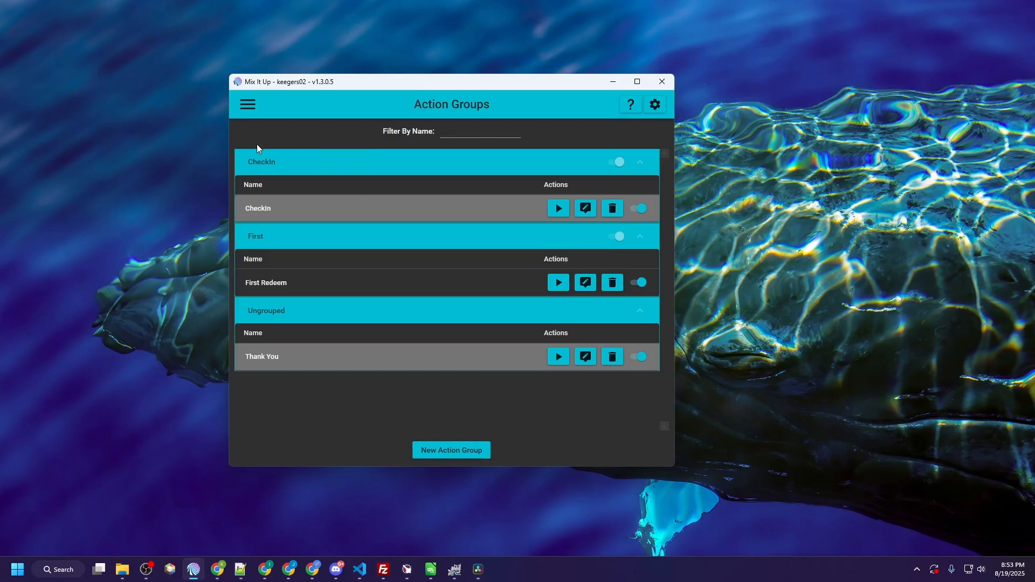
left_click(244, 111)
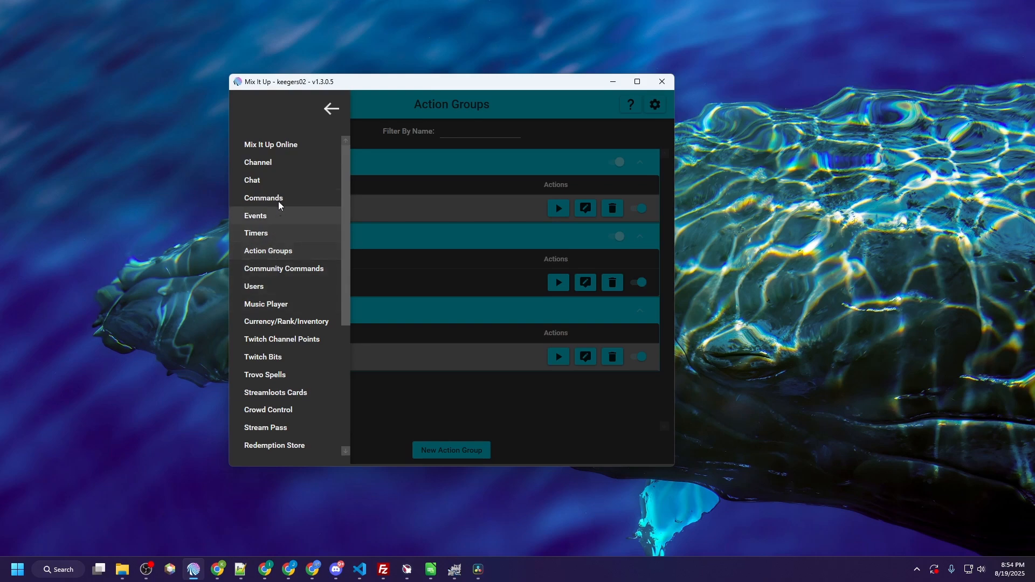
left_click(357, 142)
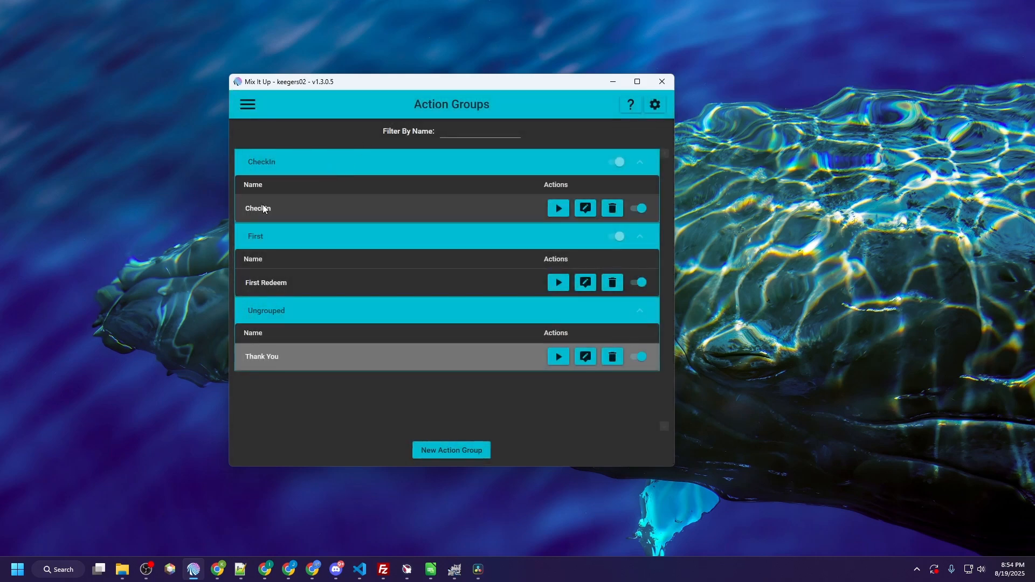
Step: Open the CheckIn action group for editing, expand its Conditional action to review the clauses, and close the editor
left_click(586, 209)
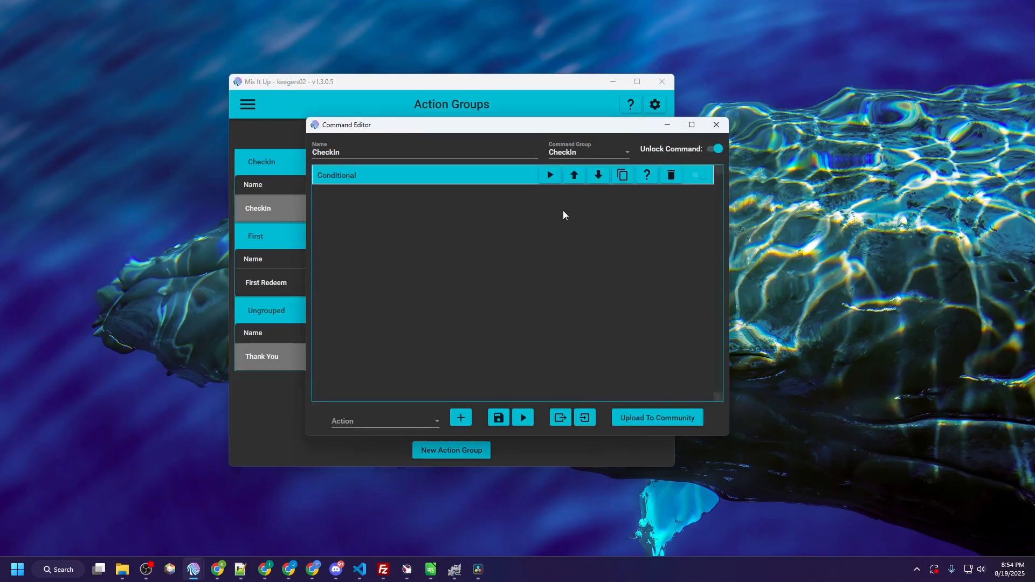
left_click(421, 178)
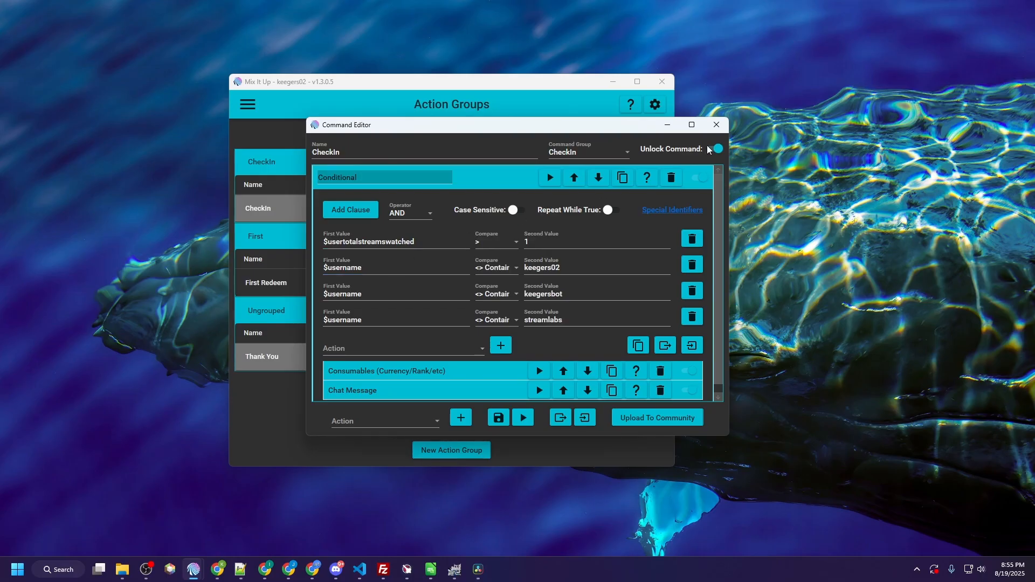
left_click(722, 125)
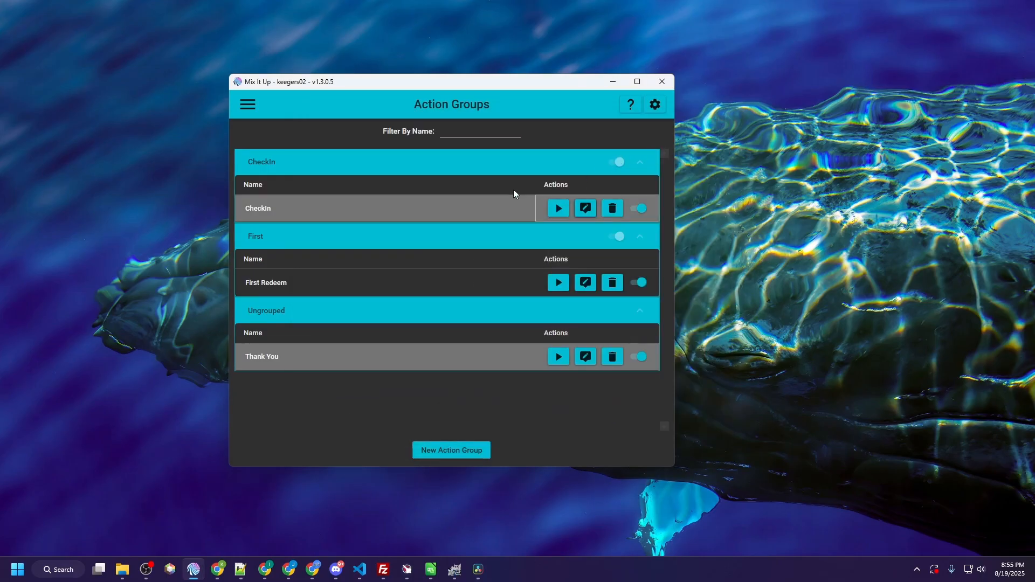
Step: Go to the Currency/Rank/Inventory page and open the CheckIn rank for editing
left_click(244, 108)
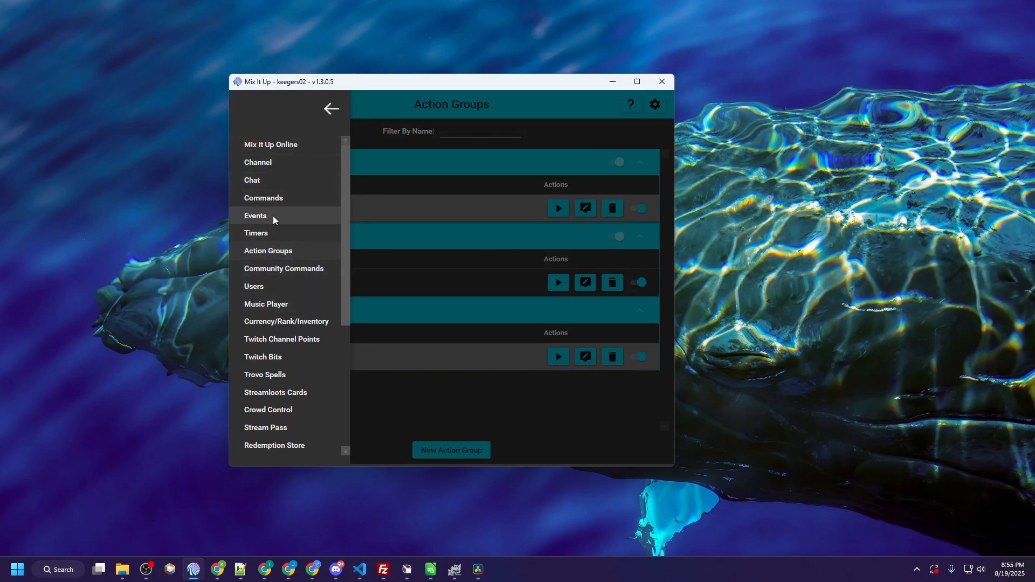
left_click(283, 322)
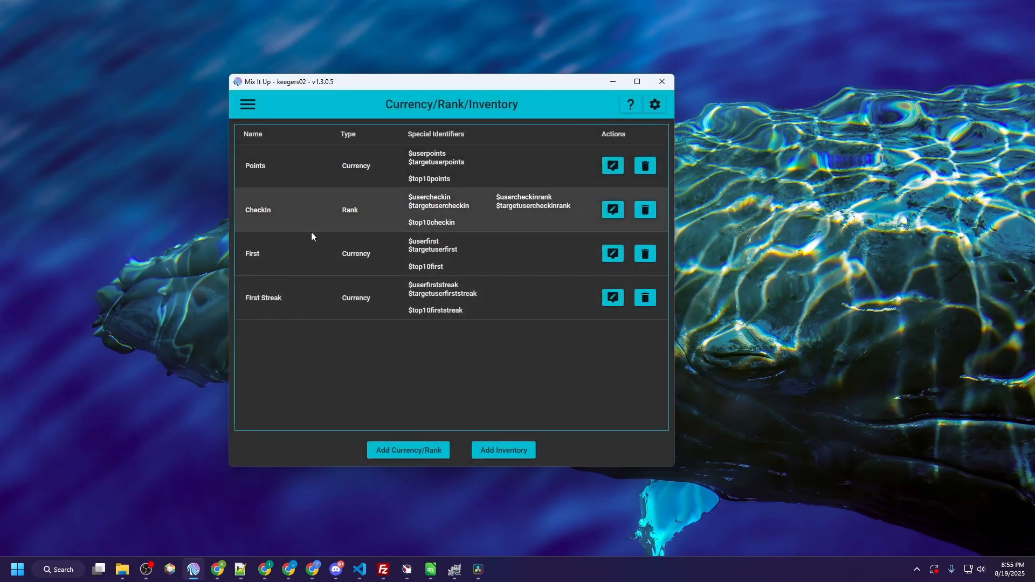
left_click(317, 216)
left_click(612, 209)
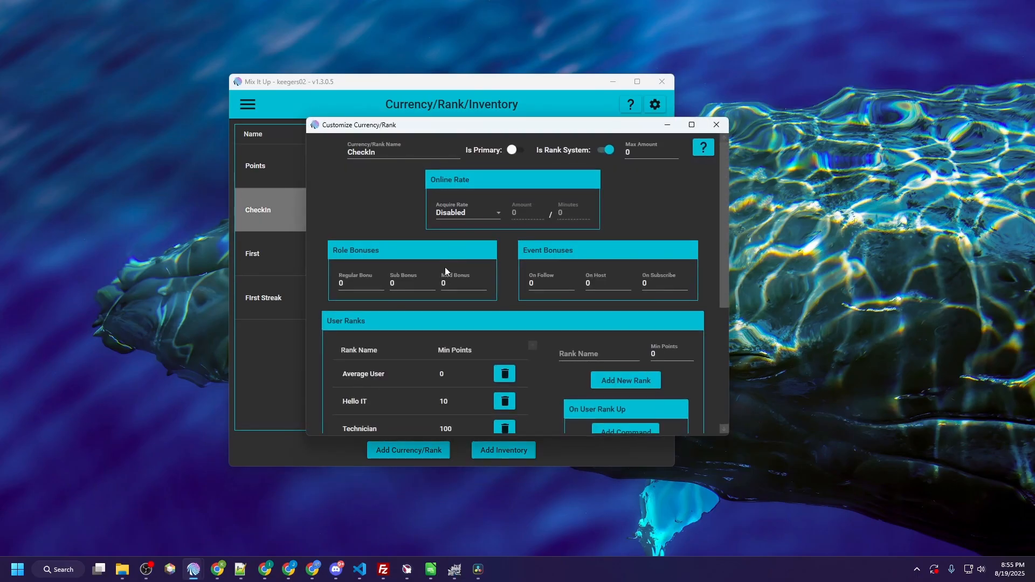
Step: Examine the CheckIn rank's online rate, bonuses, user ranks and reset settings in an enlarged window, and close it
scroll(394, 239, "down", 1)
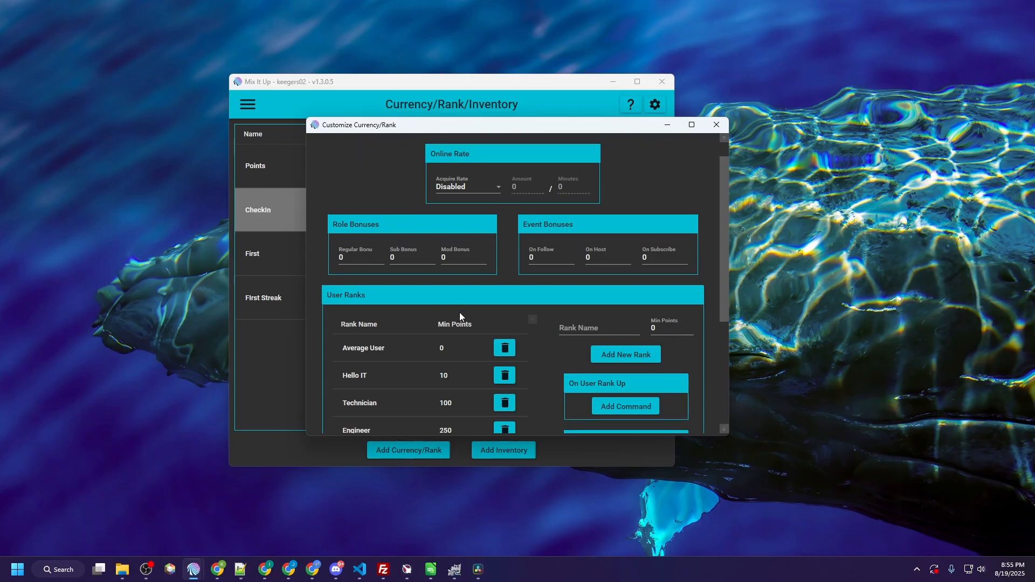
scroll(478, 292, "up", 1)
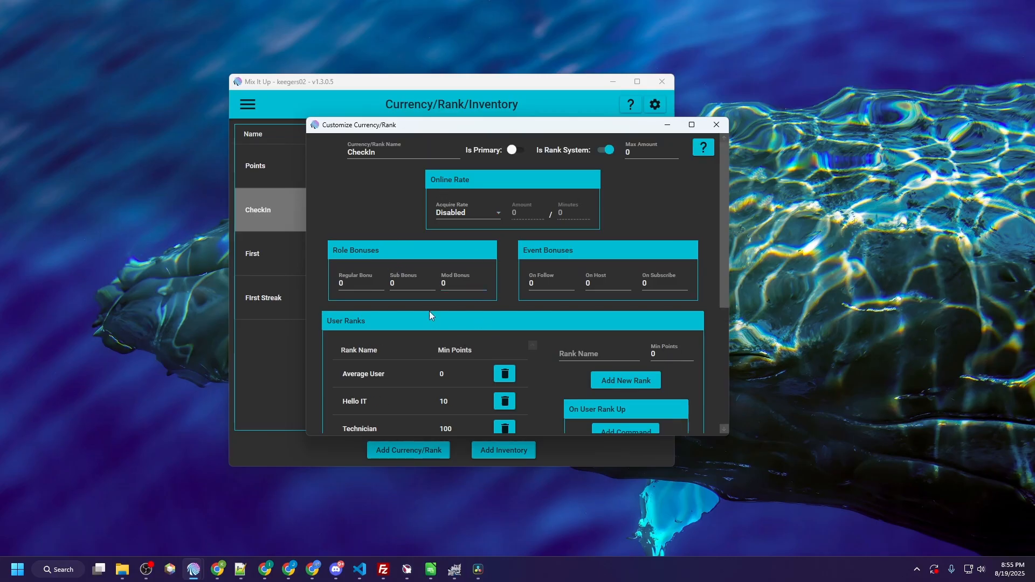
scroll(429, 315, "down", 1)
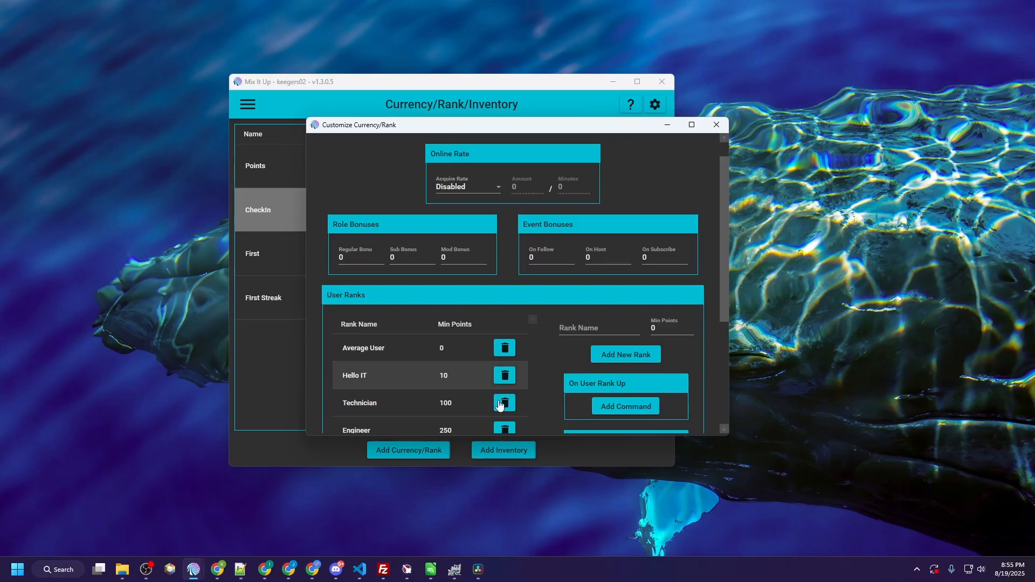
left_click_drag(575, 435, 577, 480)
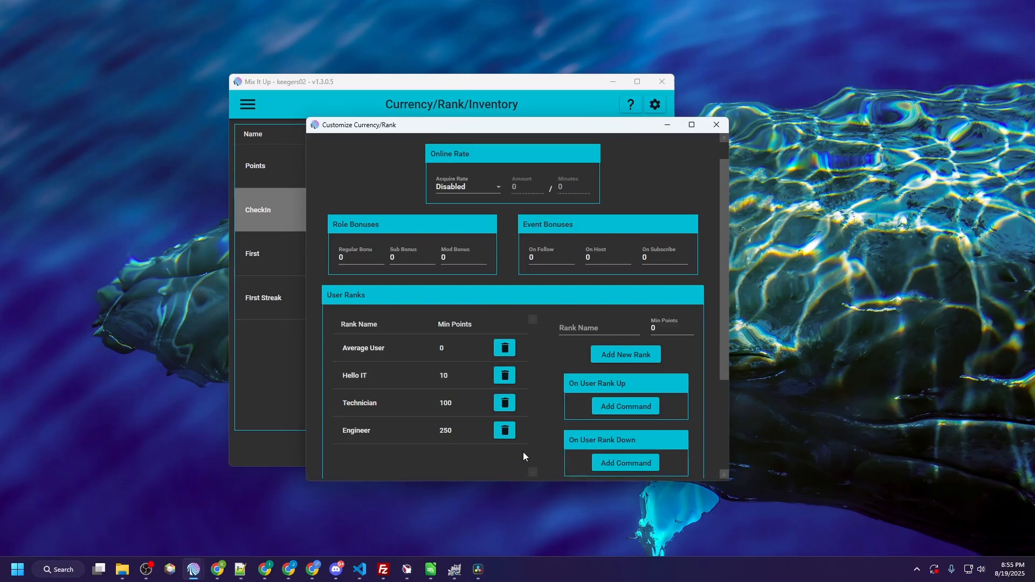
scroll(544, 422, "down", 5)
scroll(544, 427, "up", 6)
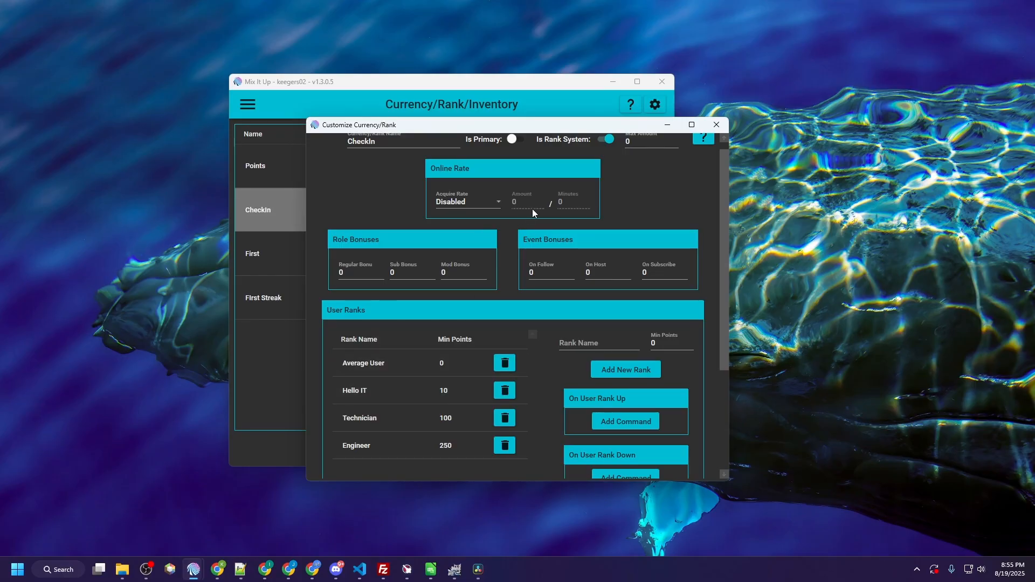
scroll(536, 212, "up", 1)
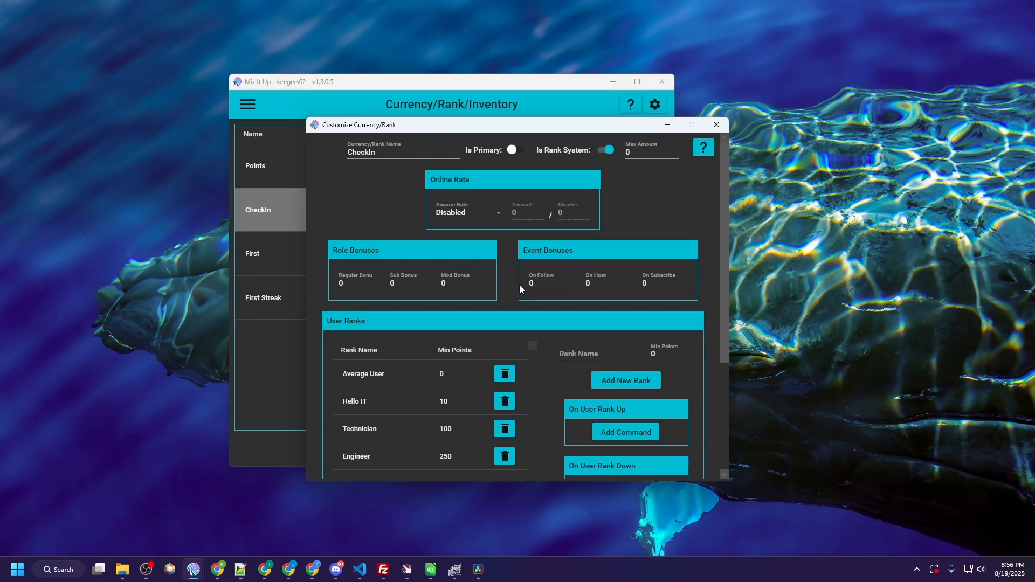
scroll(520, 285, "down", 2)
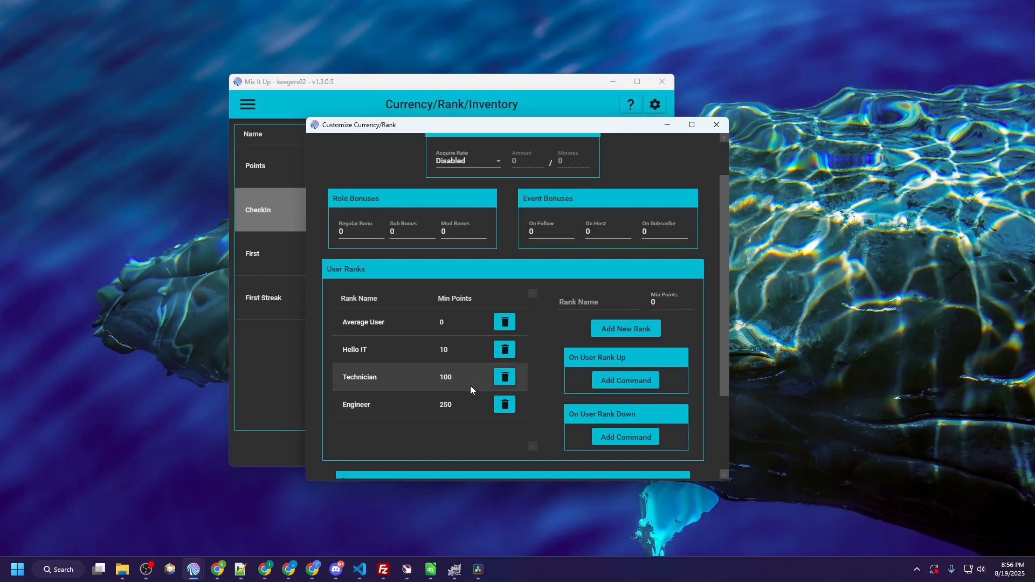
scroll(689, 421, "down", 4)
scroll(689, 420, "up", 1)
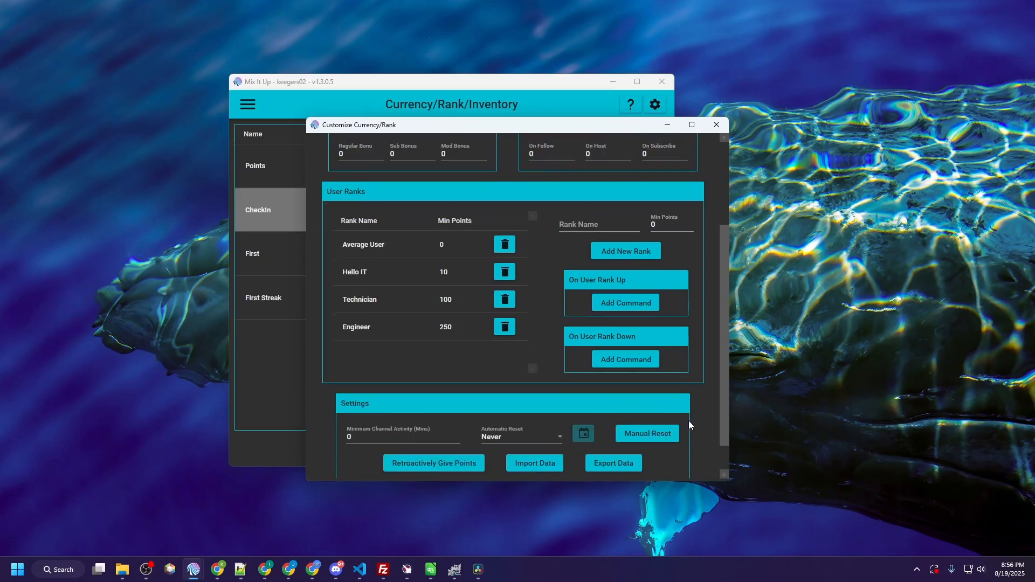
scroll(689, 420, "up", 4)
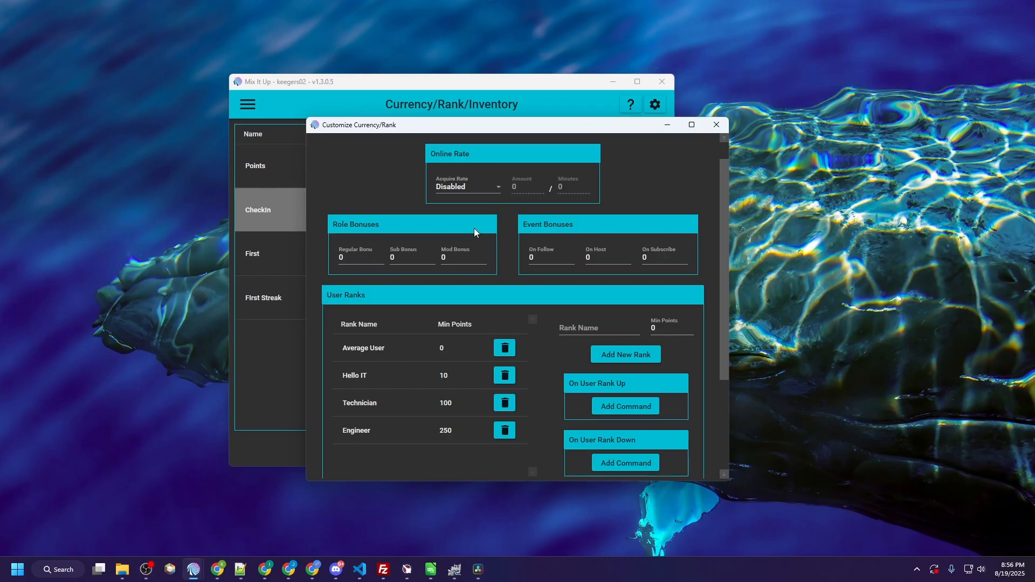
scroll(559, 240, "up", 1)
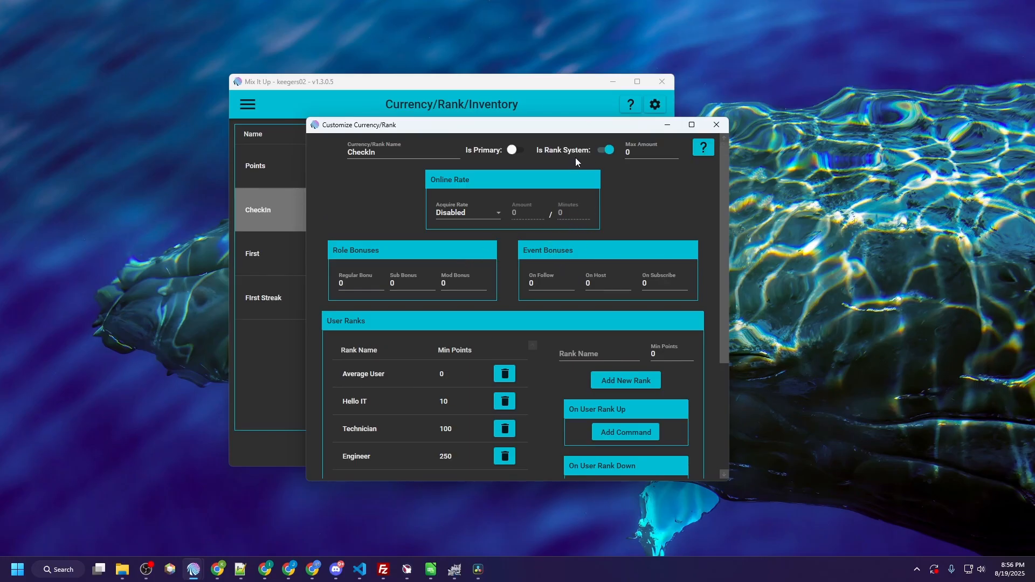
left_click(716, 124)
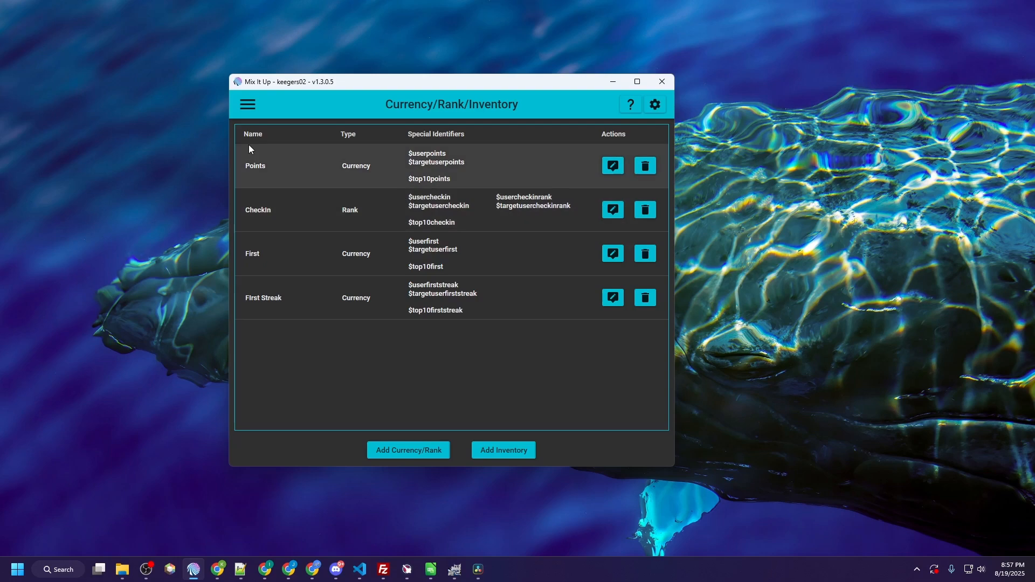
Step: Go to the Commands page and expand the CheckIn and Points groups to review their commands
left_click(252, 106)
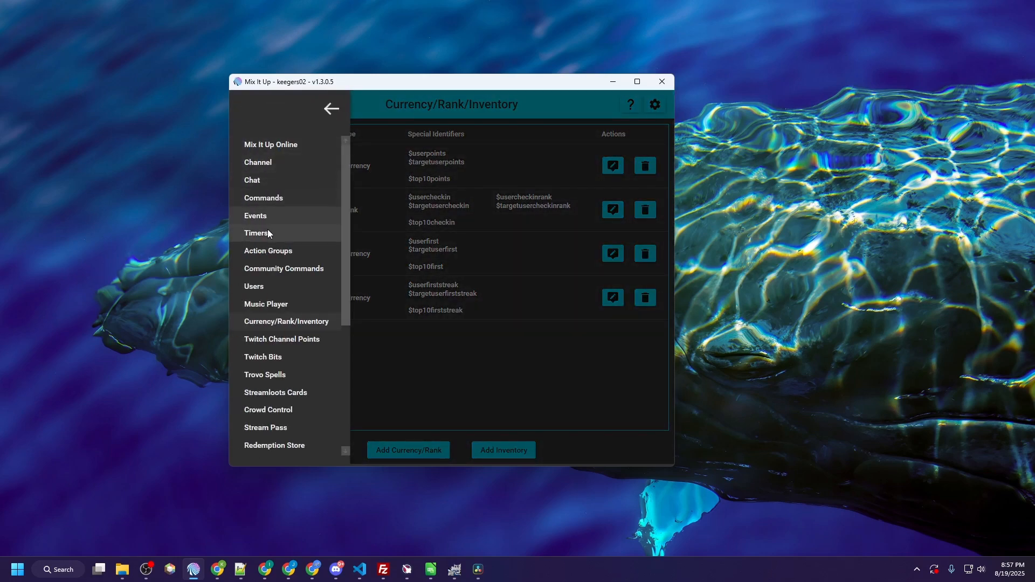
left_click(276, 203)
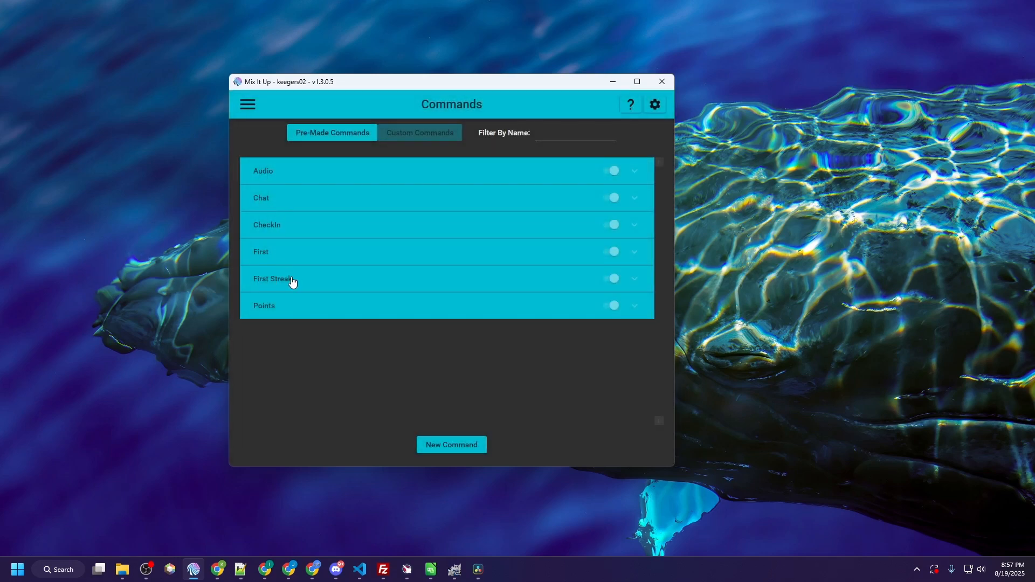
left_click(303, 232)
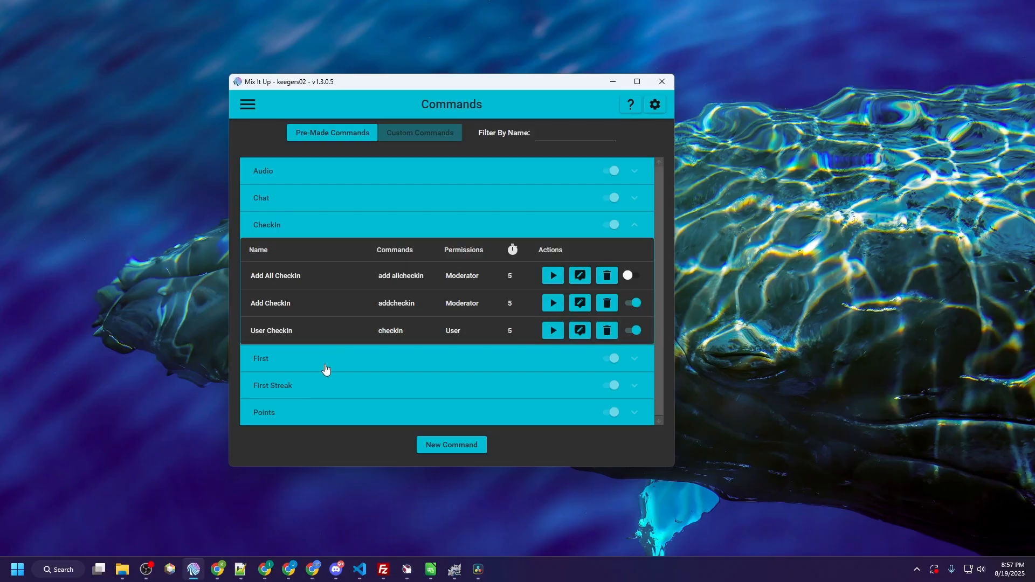
left_click(299, 402)
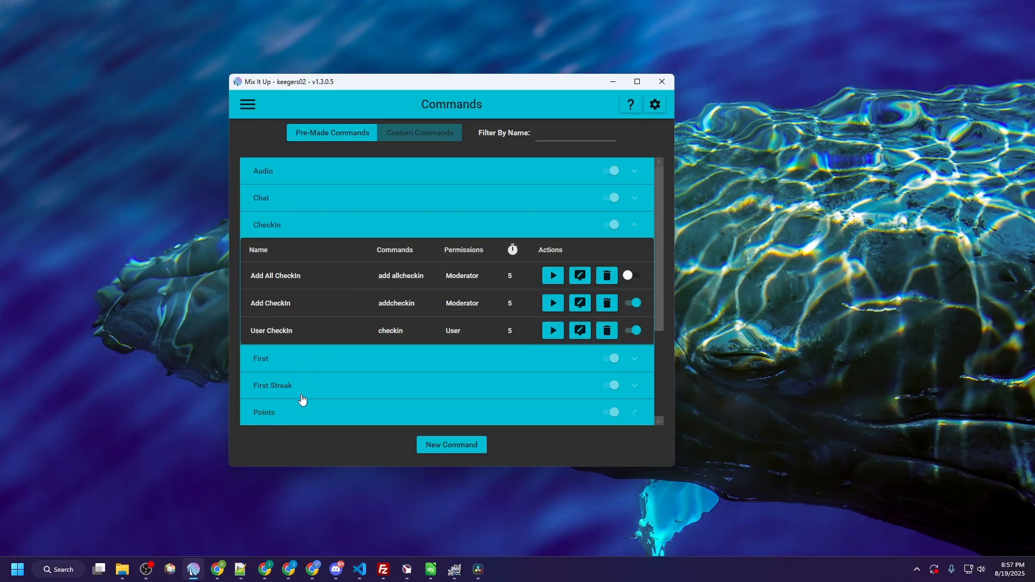
scroll(315, 380, "down", 7)
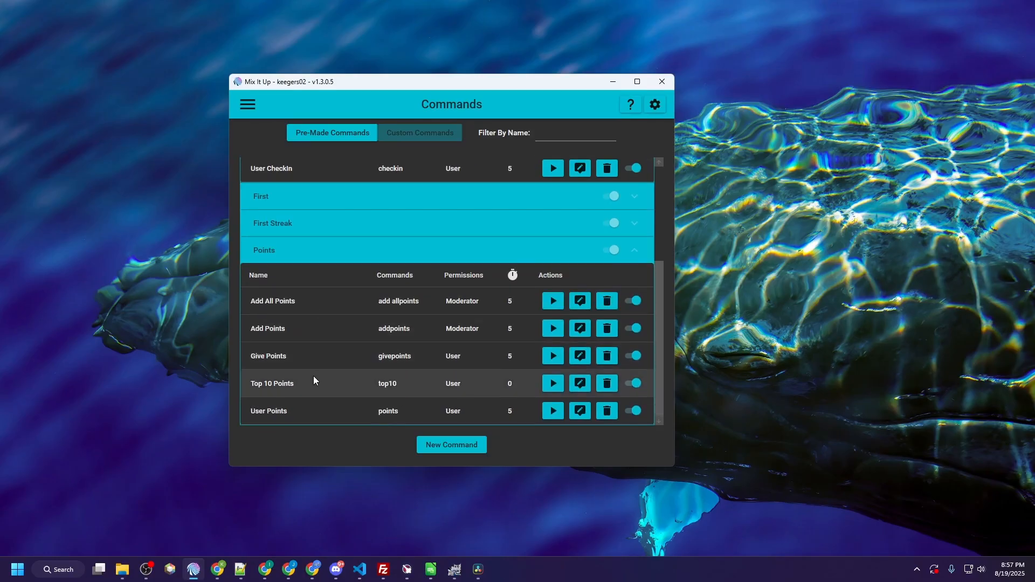
scroll(315, 381, "up", 4)
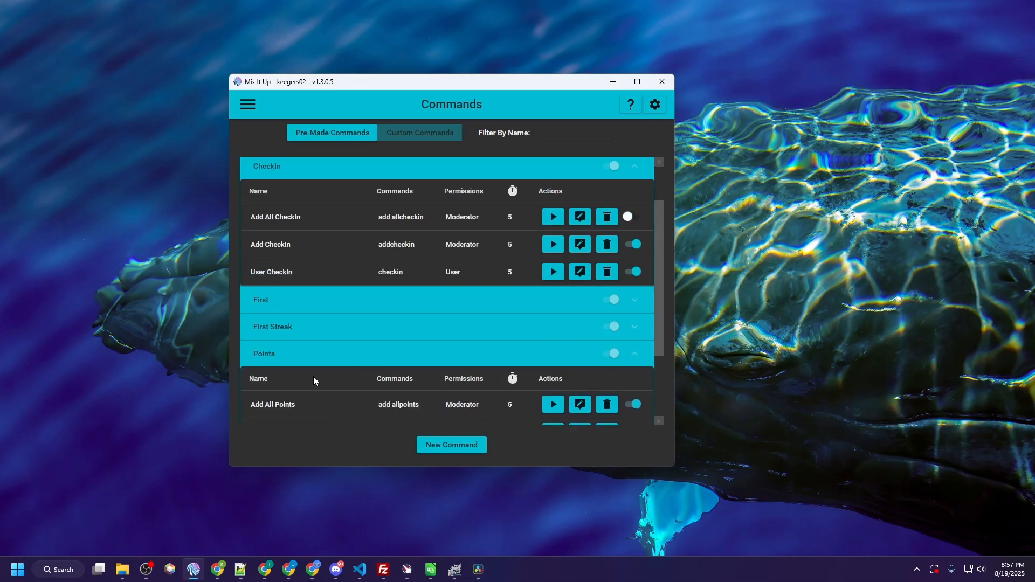
scroll(314, 381, "down", 2)
scroll(315, 372, "up", 3)
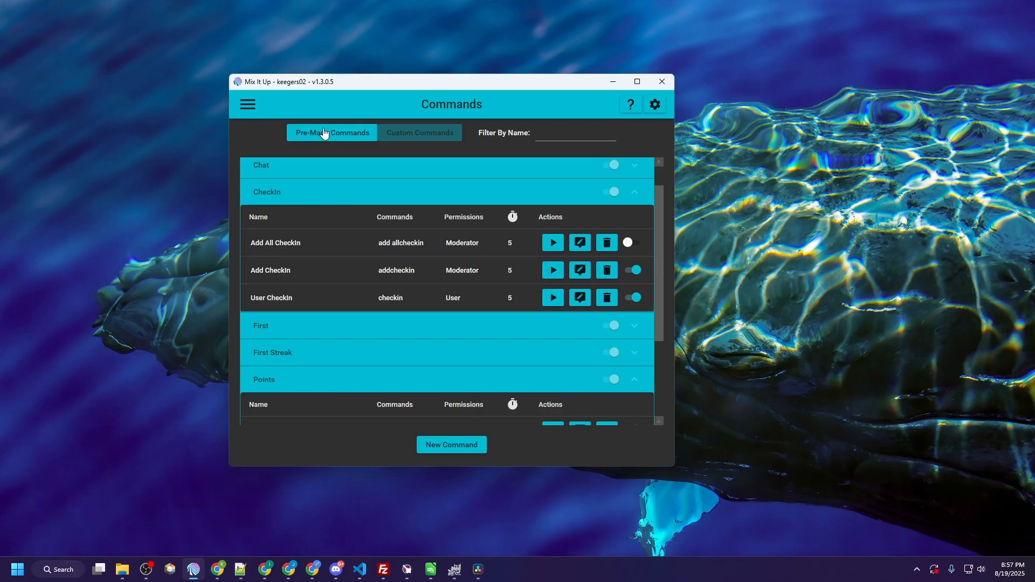
Step: Return to the Action Groups page and collapse the First and Ungrouped groups
left_click(252, 105)
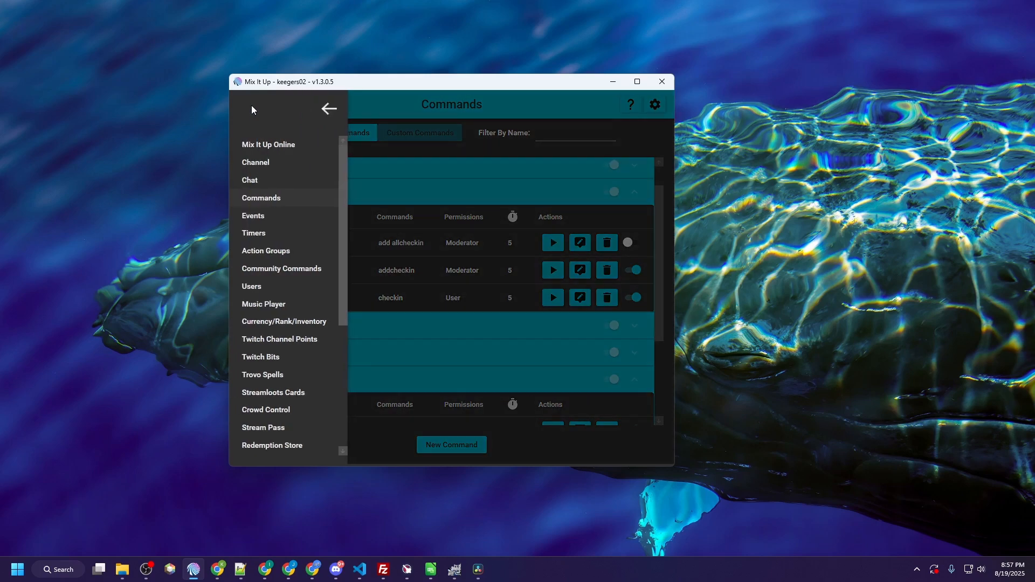
left_click(274, 248)
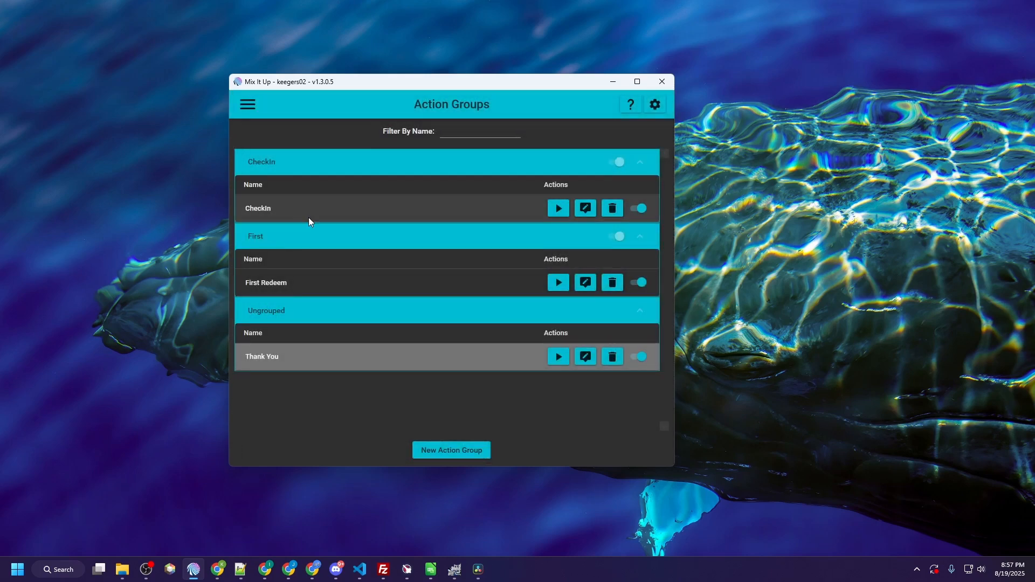
left_click(329, 243)
left_click(312, 267)
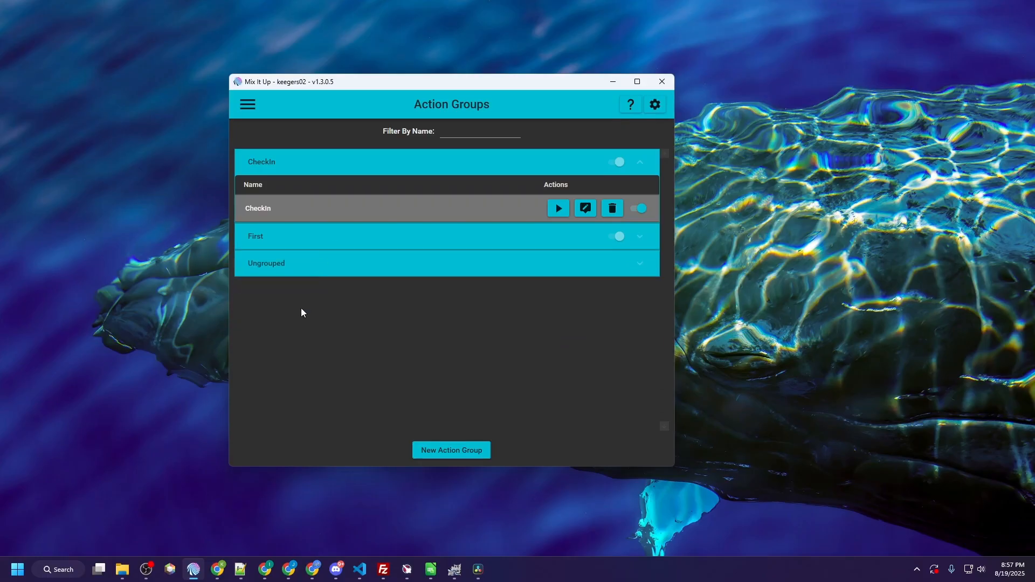
Step: Open the CheckIn action group for editing, expand its Conditional action, and enlarge the editor to show all nested actions
left_click(584, 212)
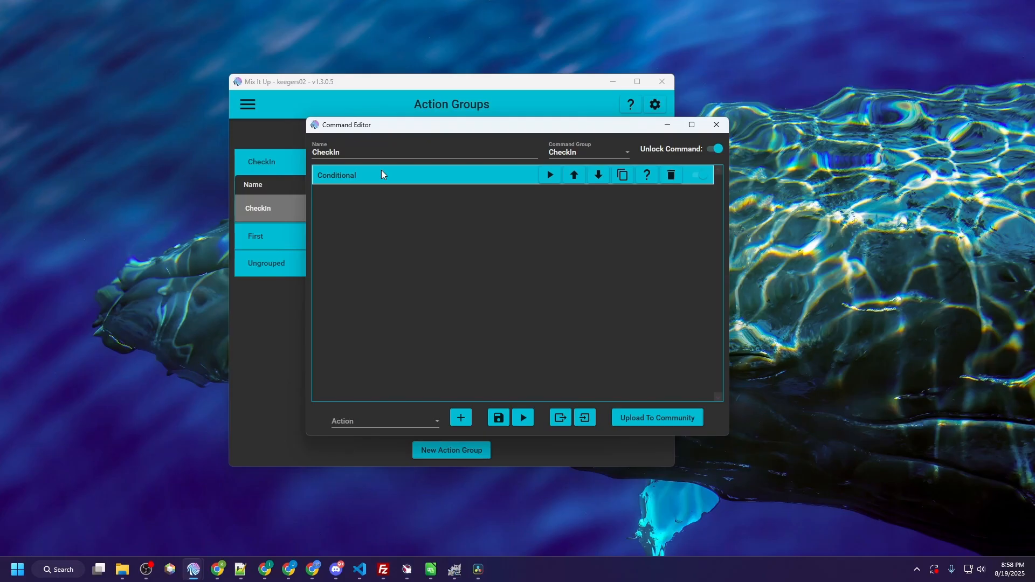
left_click(381, 174)
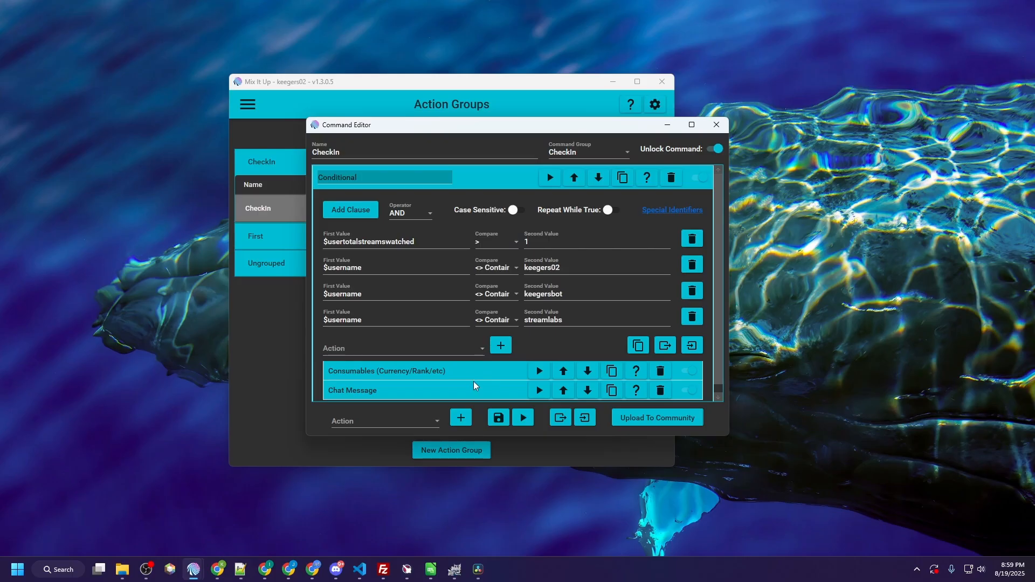
left_click_drag(594, 132, 583, 89)
left_click_drag(646, 392, 645, 481)
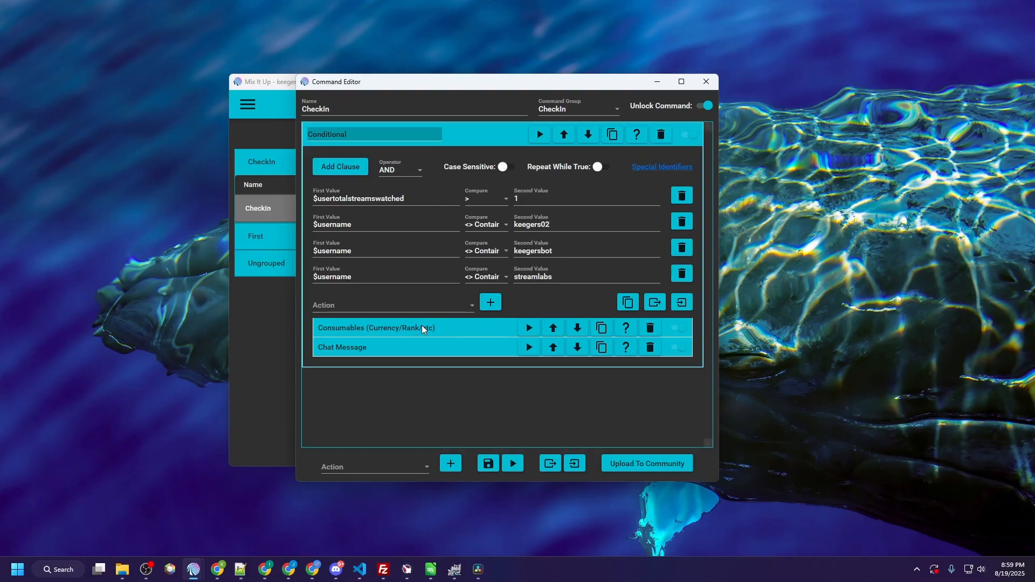
Step: Check the available action types in the Conditional, and expand its Consumables and Chat Message actions to review their settings
left_click(470, 305)
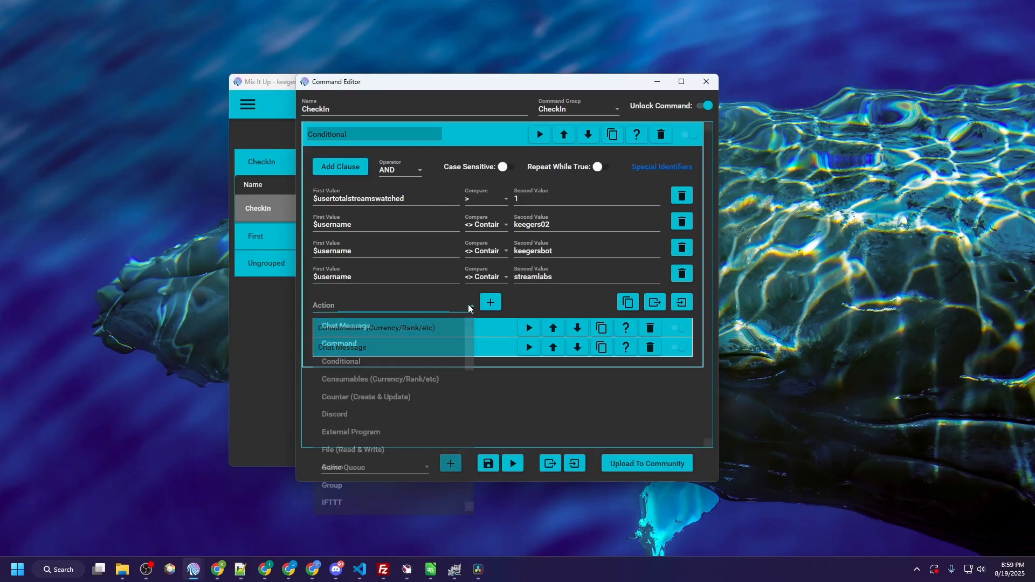
left_click(406, 386)
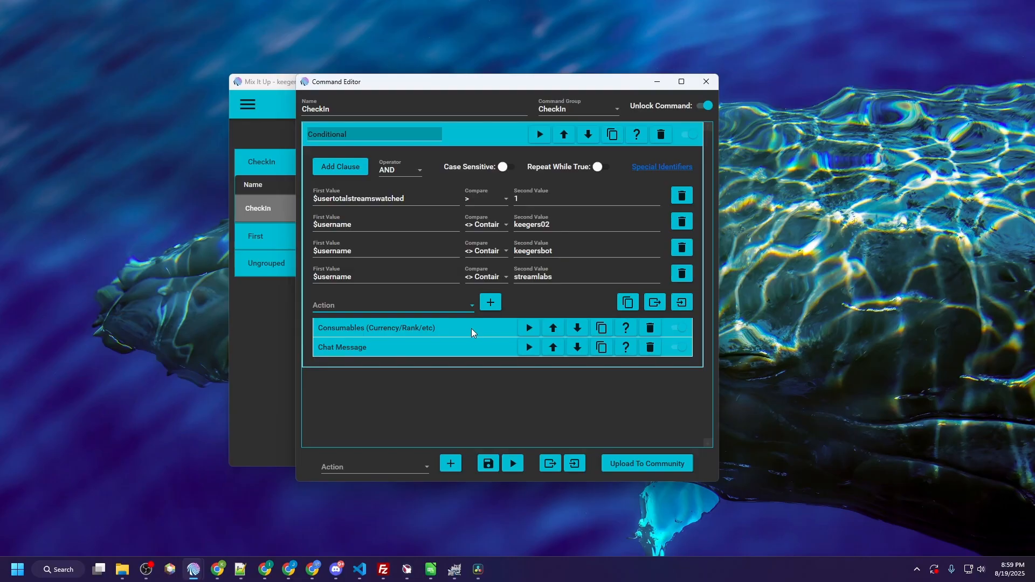
left_click(471, 330)
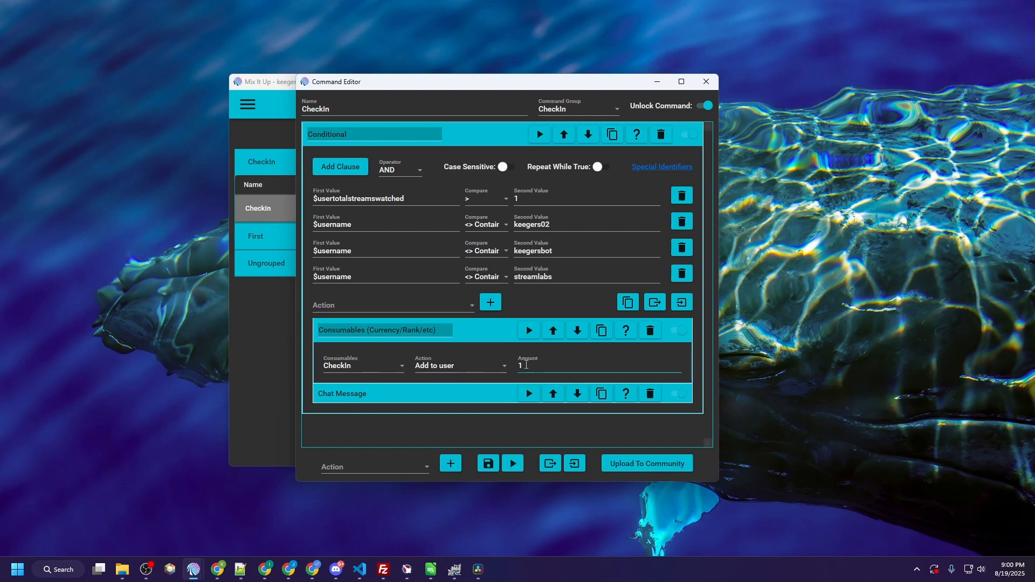
left_click(474, 387)
scroll(475, 389, "down", 1)
scroll(478, 387, "down", 1)
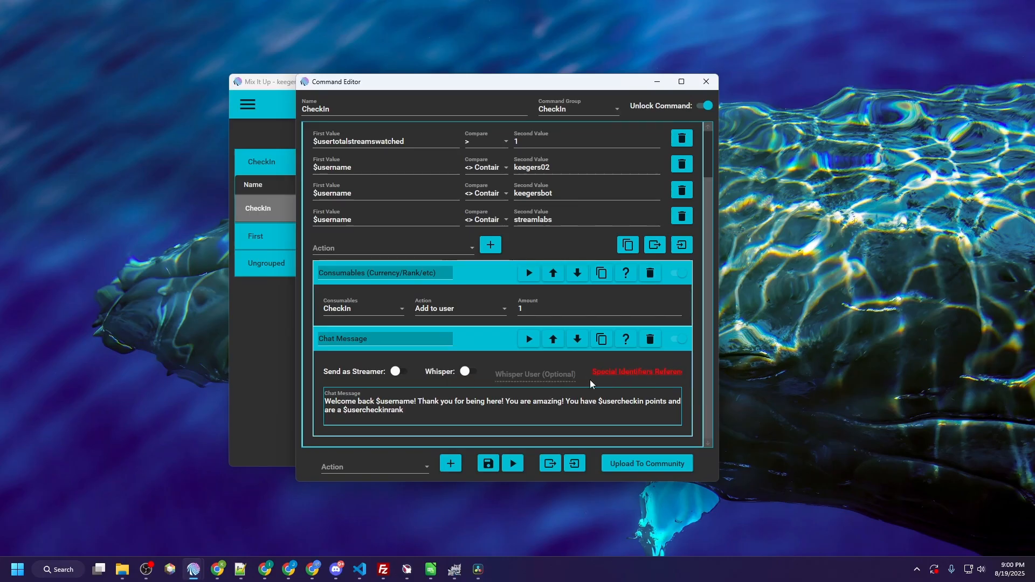
Step: Arrange the CheckIn Command Editor and the main window side by side, with the Conditional's clauses in view
left_click_drag(518, 86, 784, 70)
left_click_drag(490, 89, 365, 81)
scroll(735, 378, "up", 2)
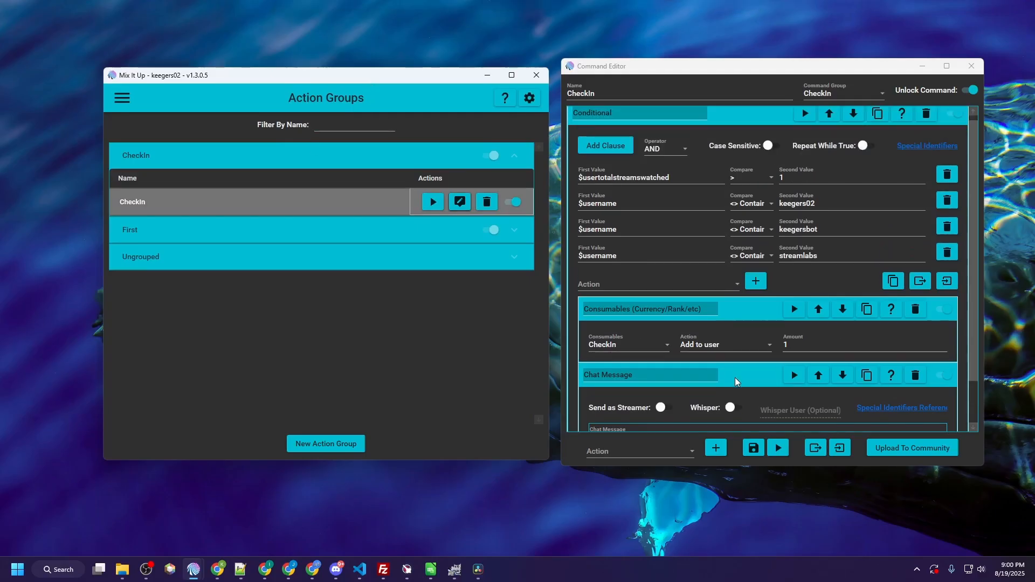
scroll(736, 378, "up", 1)
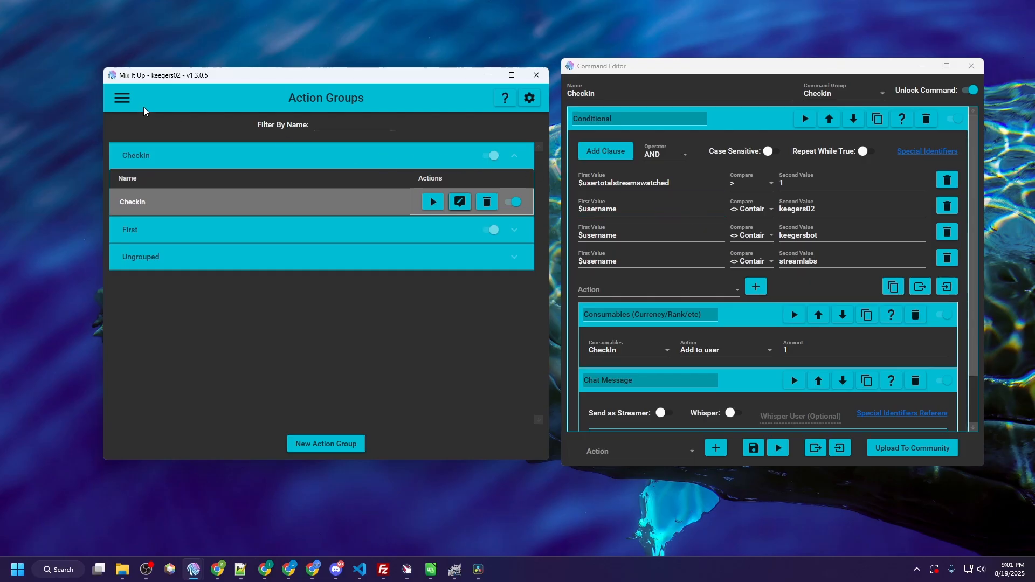
Step: Go to the Events page, collapse the Twitch event group and expand the Generic group
left_click(122, 98)
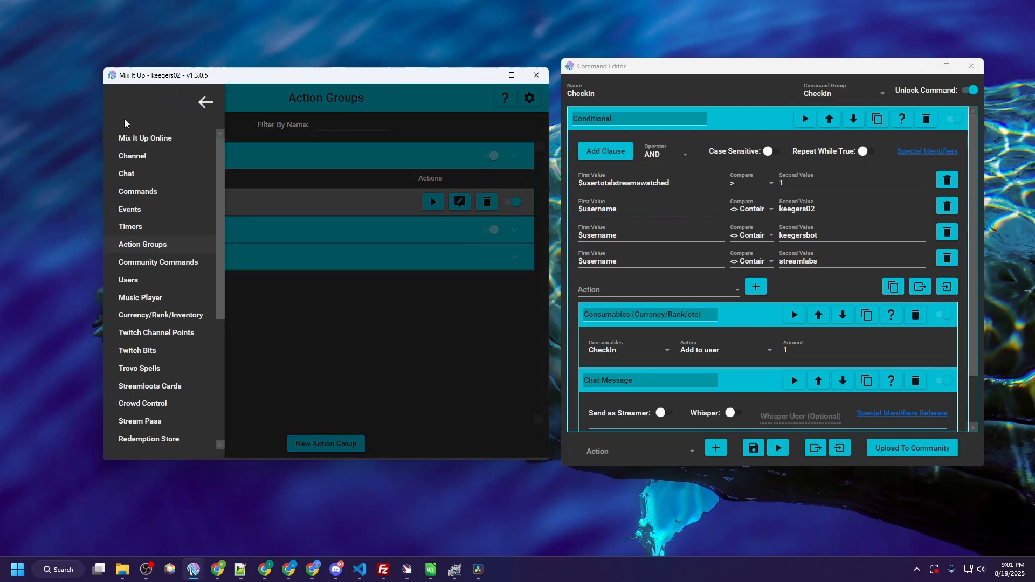
left_click(132, 210)
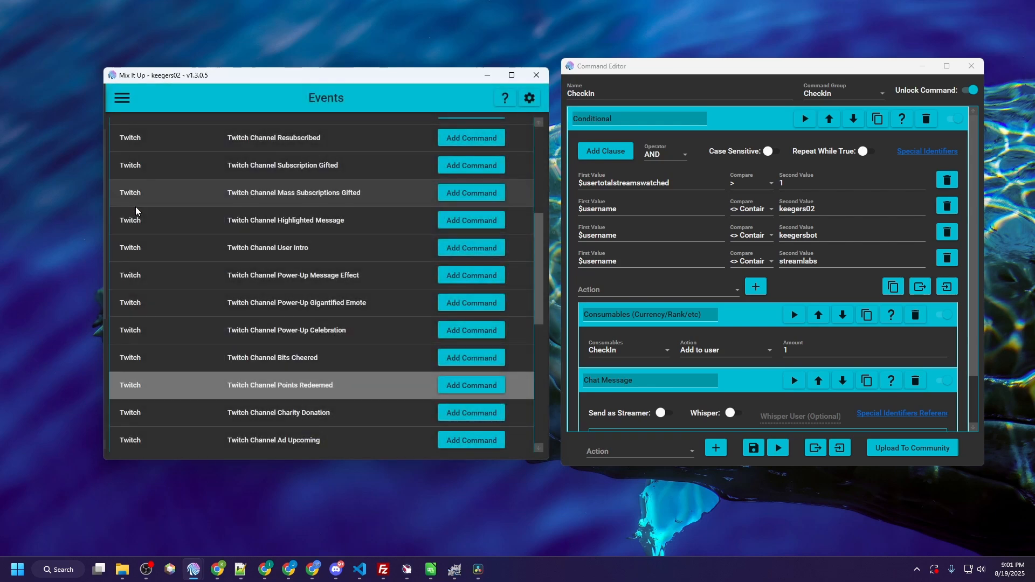
left_click(125, 101)
left_click(218, 167)
scroll(227, 182, "up", 10)
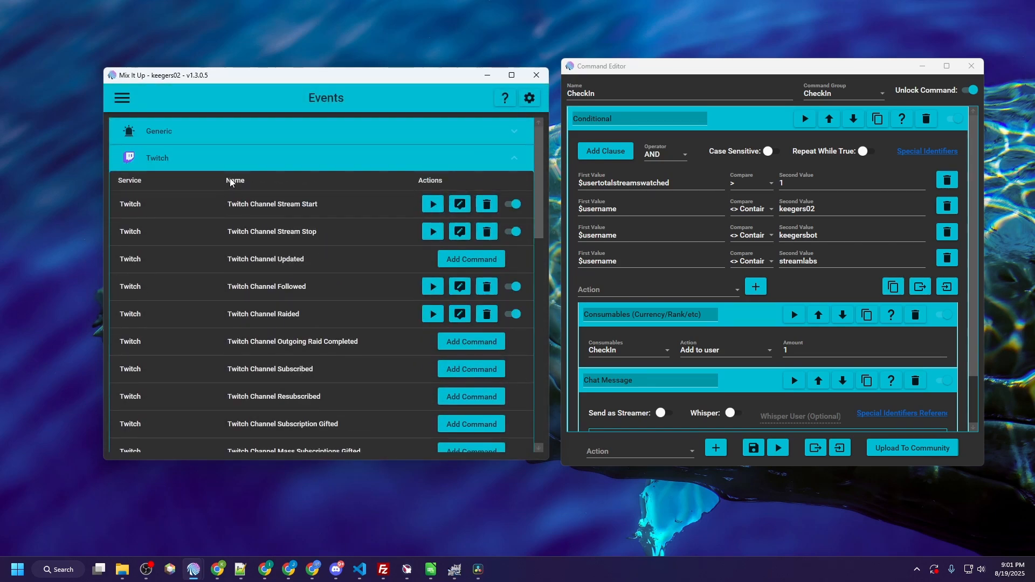
left_click(224, 161)
left_click(238, 135)
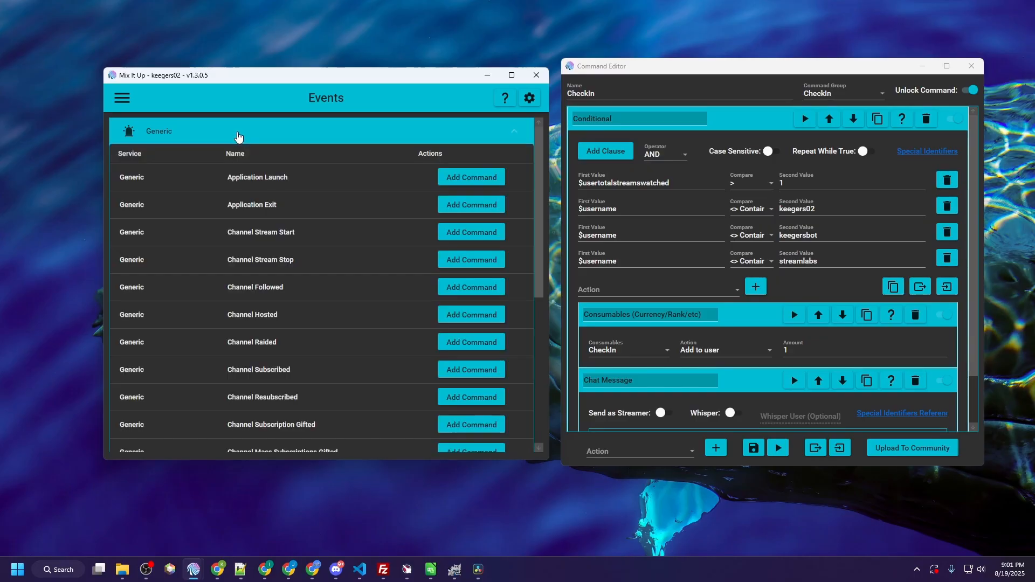
Step: Look through the Generic event list, then expand the Twitch group and look through its channel events
scroll(287, 243, "down", 3)
scroll(273, 346, "up", 5)
scroll(268, 345, "down", 7)
left_click(244, 336)
scroll(246, 330, "down", 3)
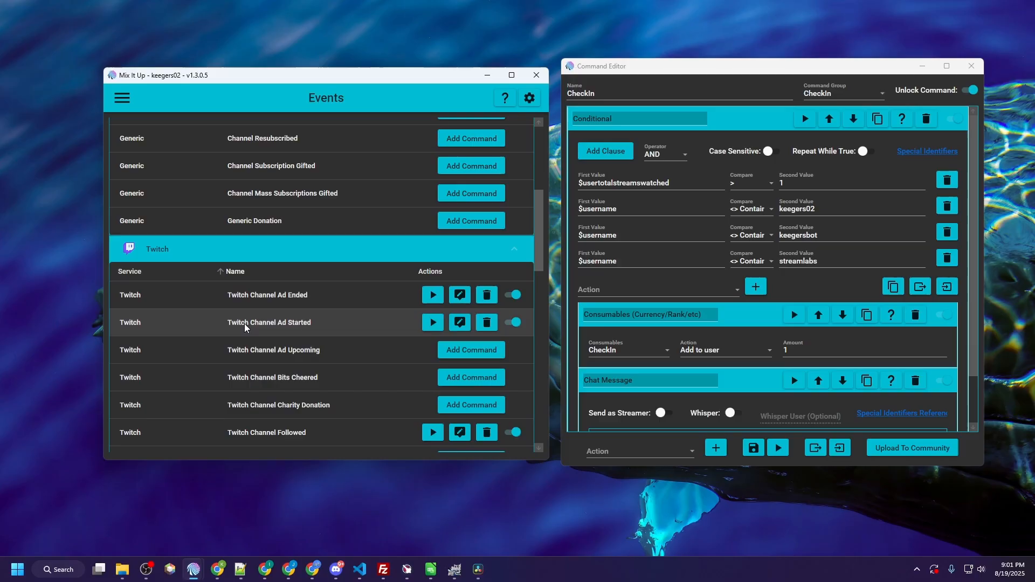
scroll(244, 328, "down", 10)
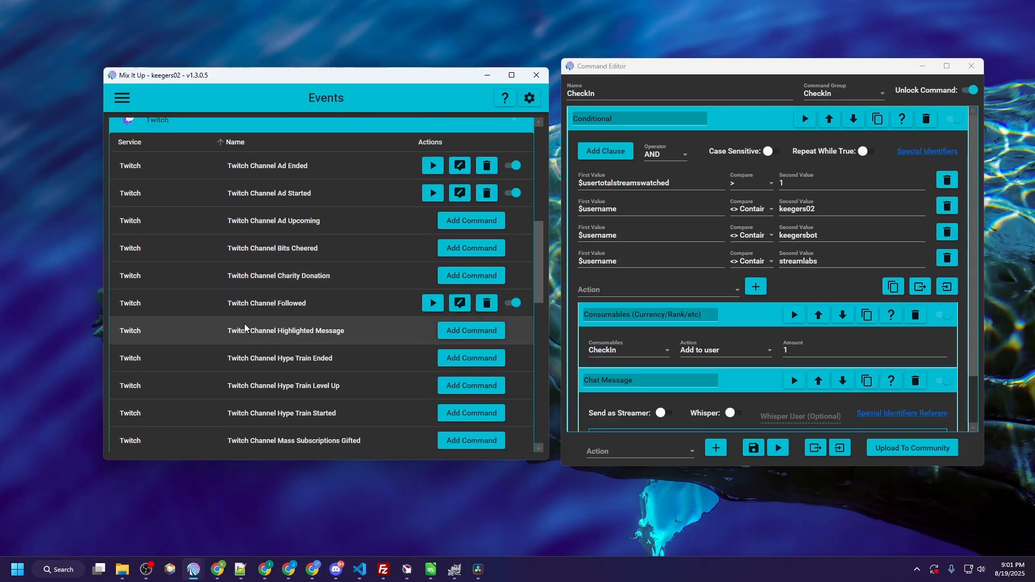
scroll(244, 328, "down", 4)
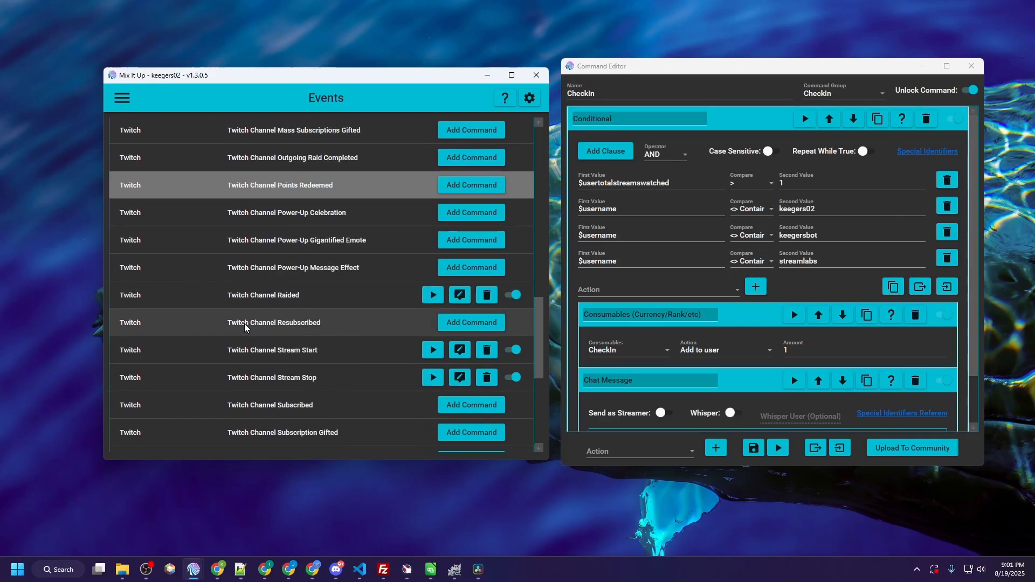
scroll(245, 323, "down", 8)
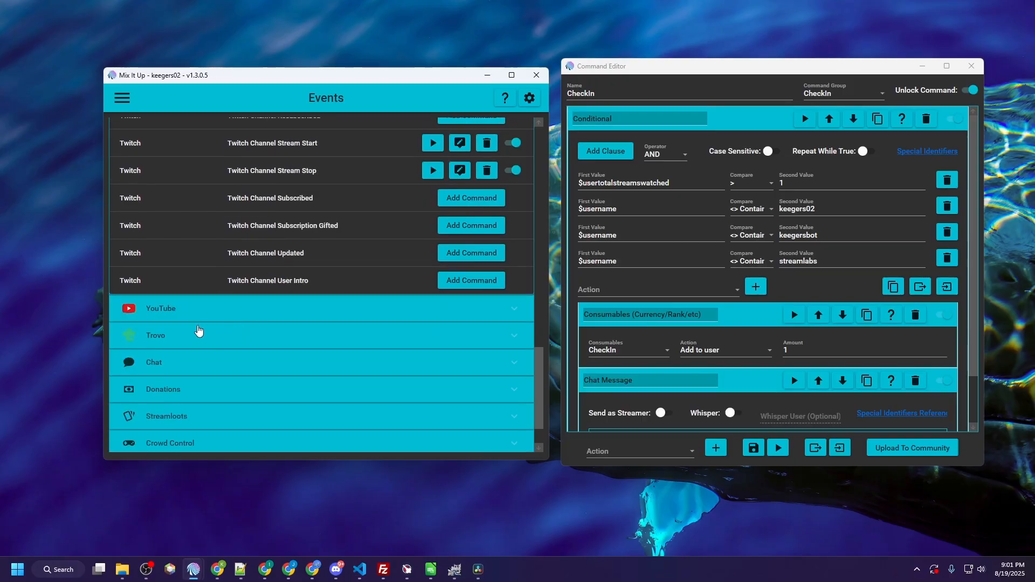
Step: Expand the Chat event group and collapse the Twitch and Generic groups to bring the chat events into view
left_click(184, 362)
scroll(209, 218, "up", 20)
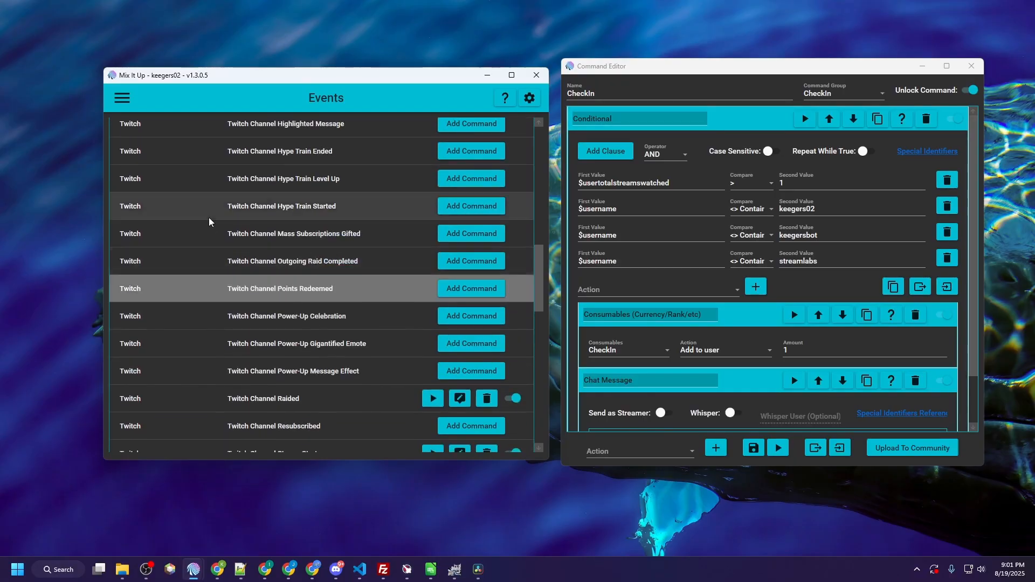
scroll(173, 258, "up", 3)
left_click(170, 261)
scroll(173, 236, "up", 5)
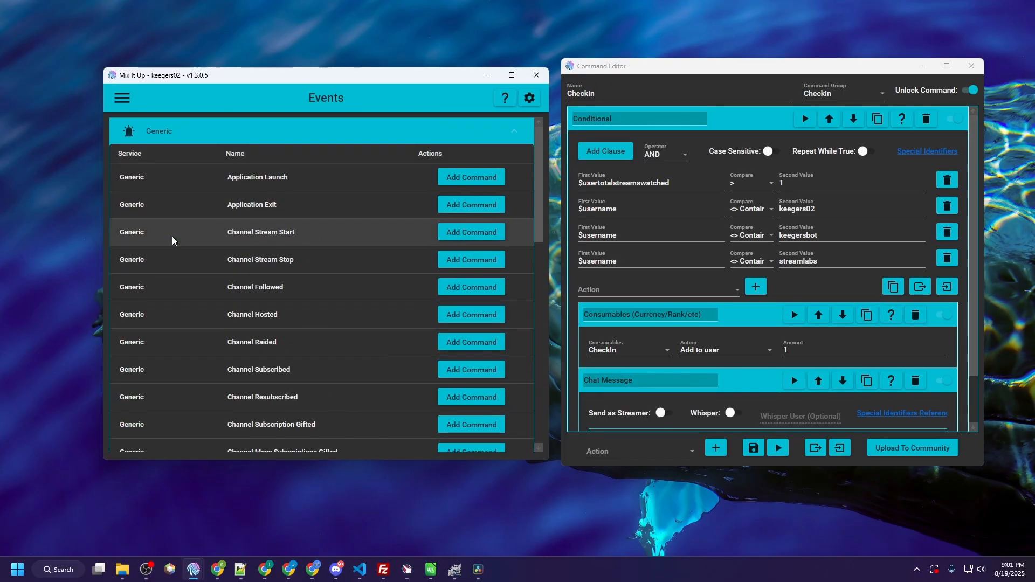
left_click(184, 131)
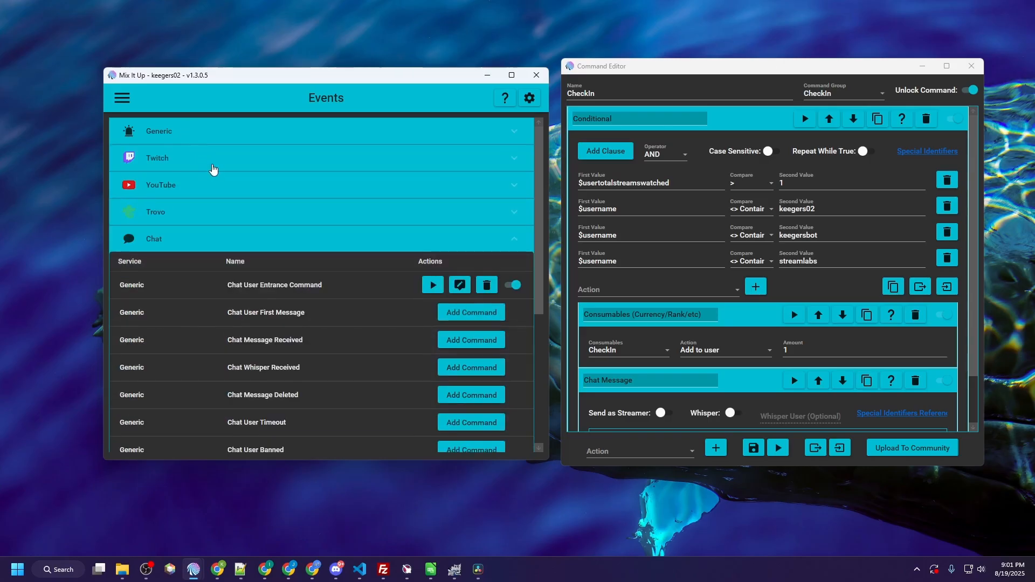
left_click(227, 141)
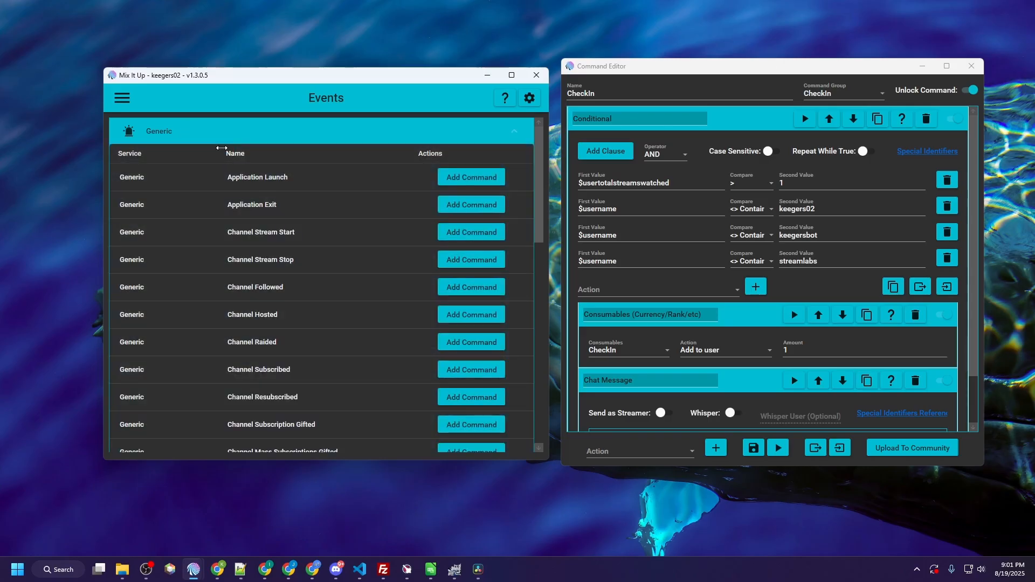
left_click(220, 139)
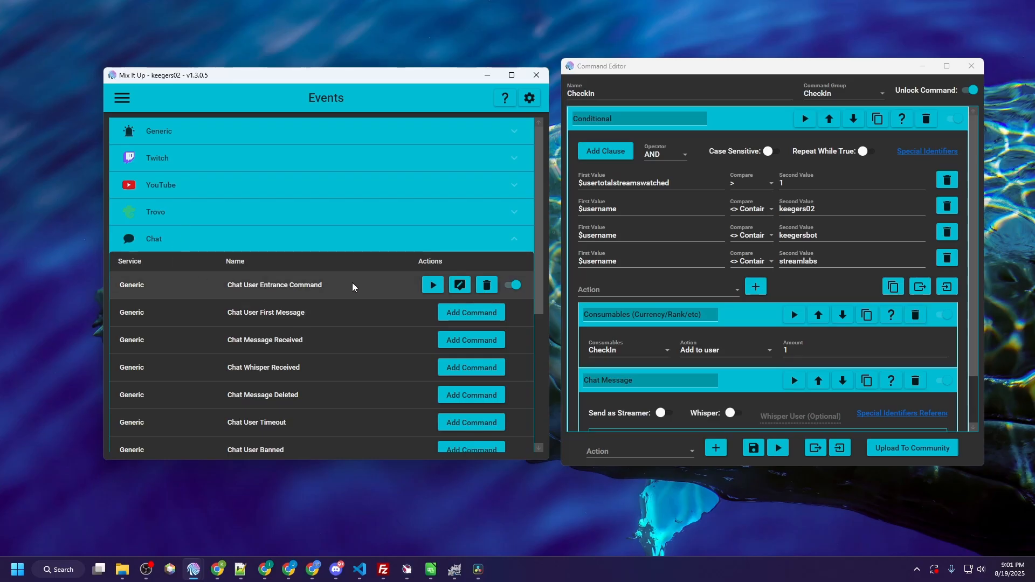
scroll(351, 283, "down", 1)
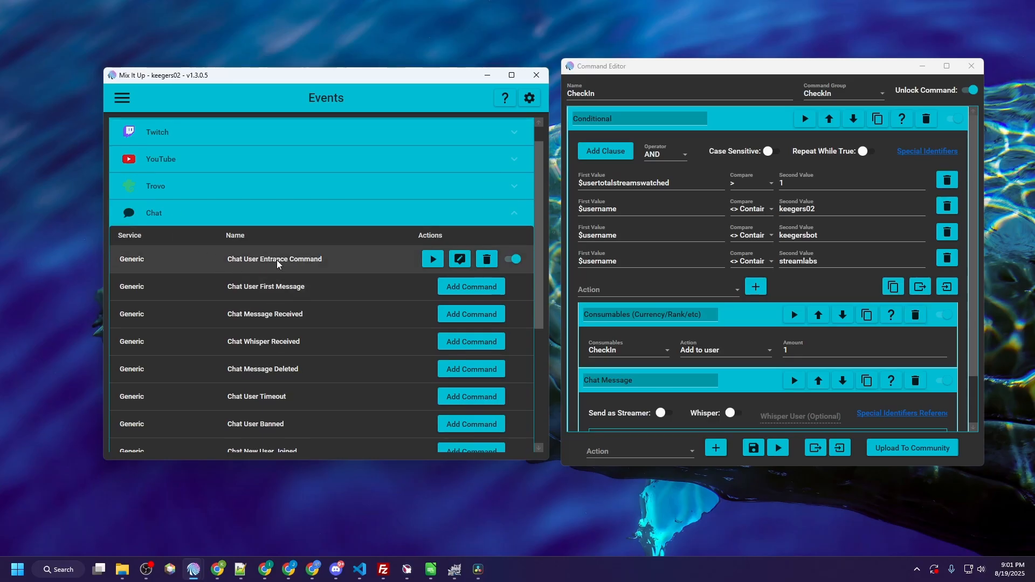
Step: Open the Chat User Entrance Command for editing, expand its Command action, and move the editor clear of the event list
left_click(459, 260)
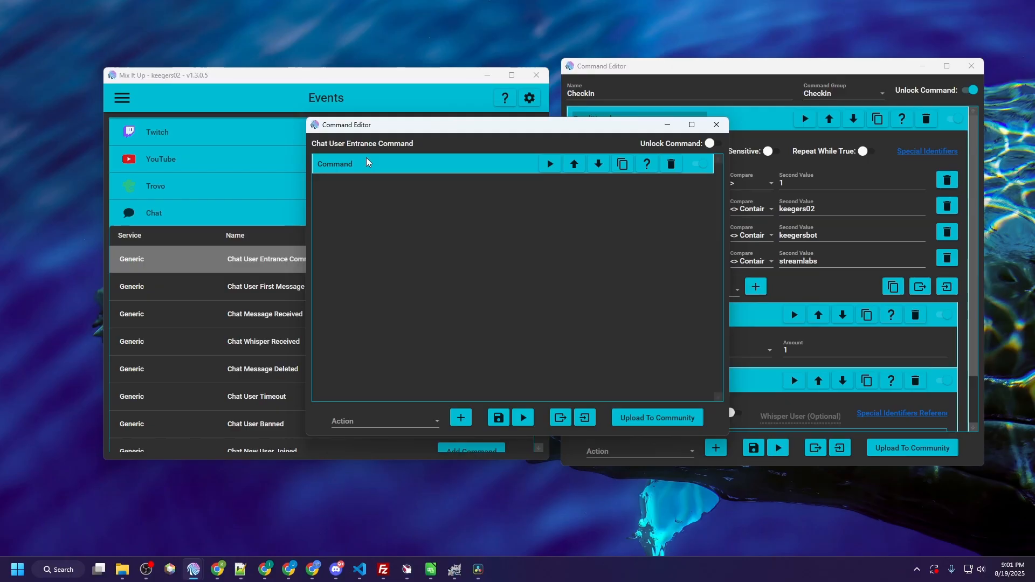
left_click_drag(400, 133, 212, 183)
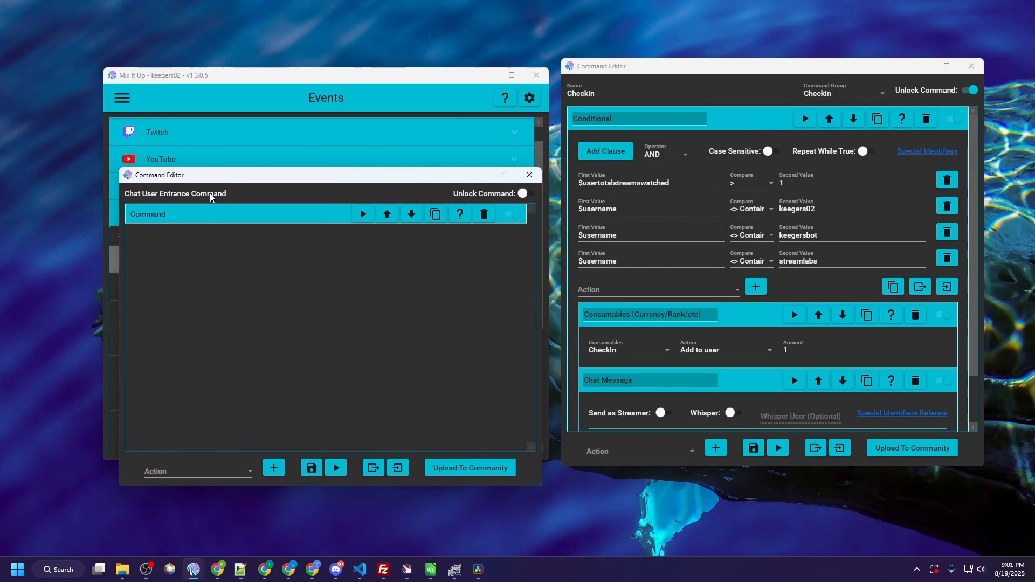
left_click(293, 215)
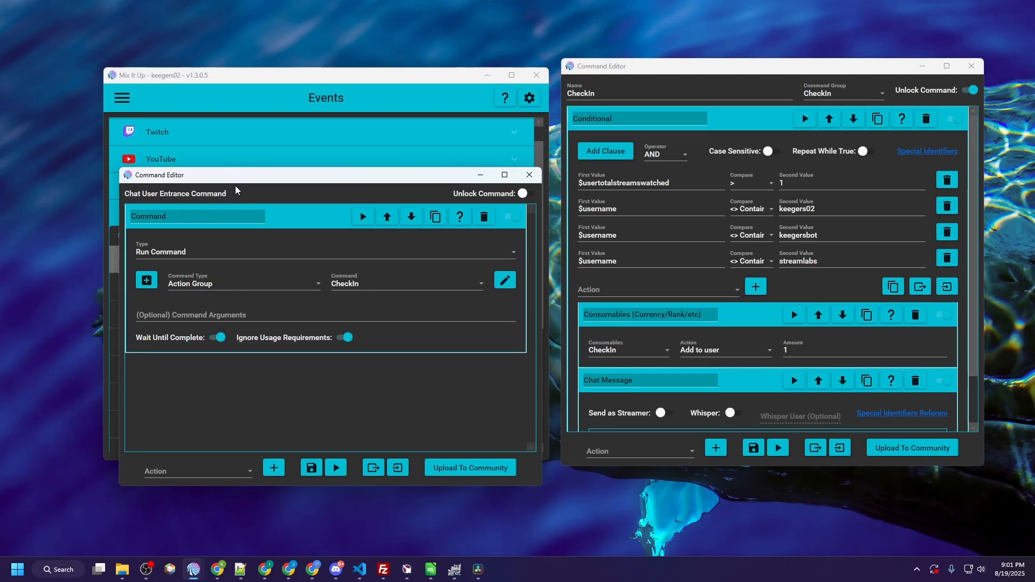
left_click_drag(341, 189, 661, 206)
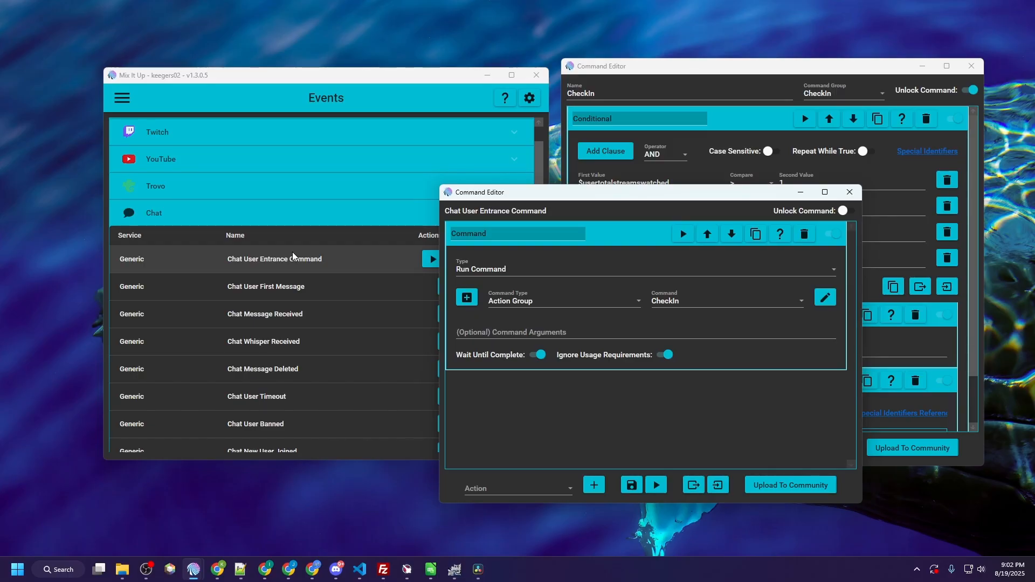
Step: Open the wiki help page for Events in the browser and position its window over the main window
left_click(350, 264)
left_click(506, 97)
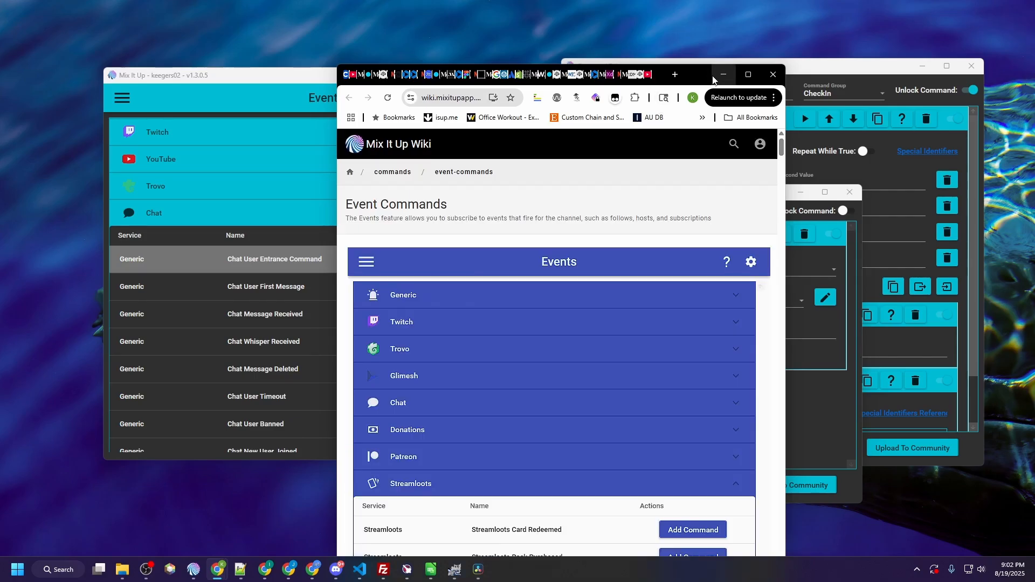
left_click(748, 75)
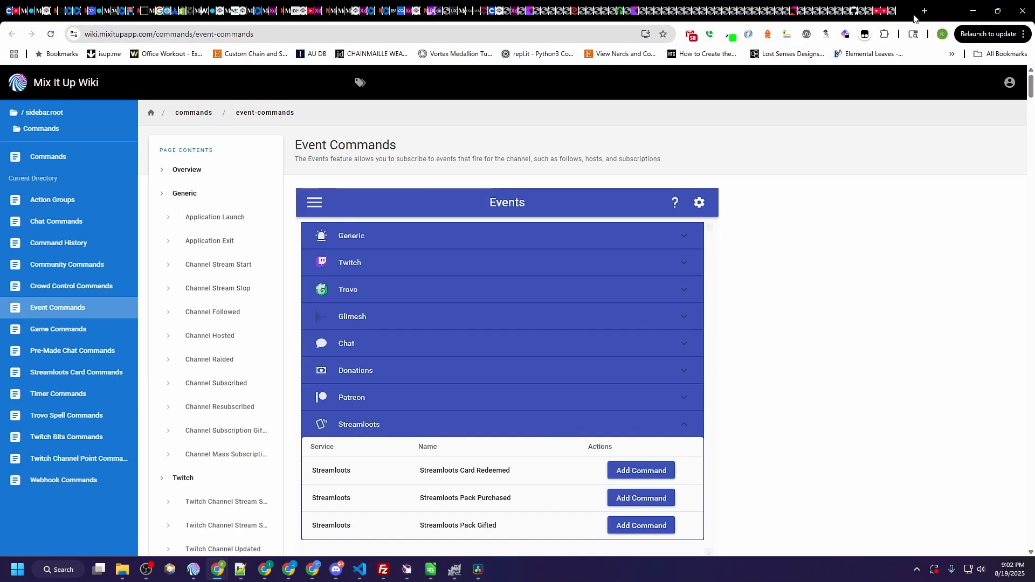
left_click_drag(904, 15, 471, 50)
Step: Read through the Event Commands wiki page, from the overview down to the generic channel event descriptions
scroll(329, 400, "down", 3)
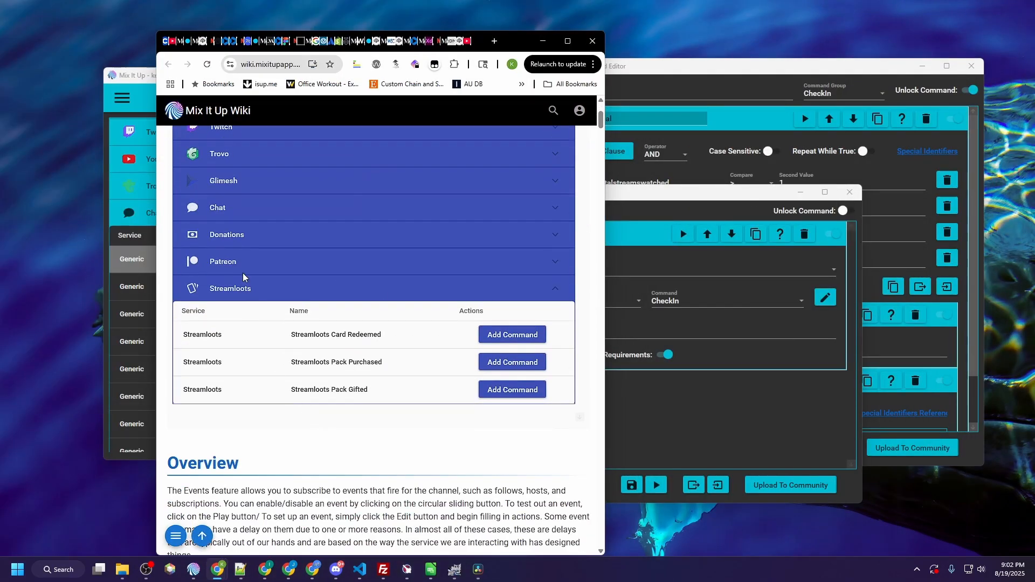
scroll(237, 264, "up", 2)
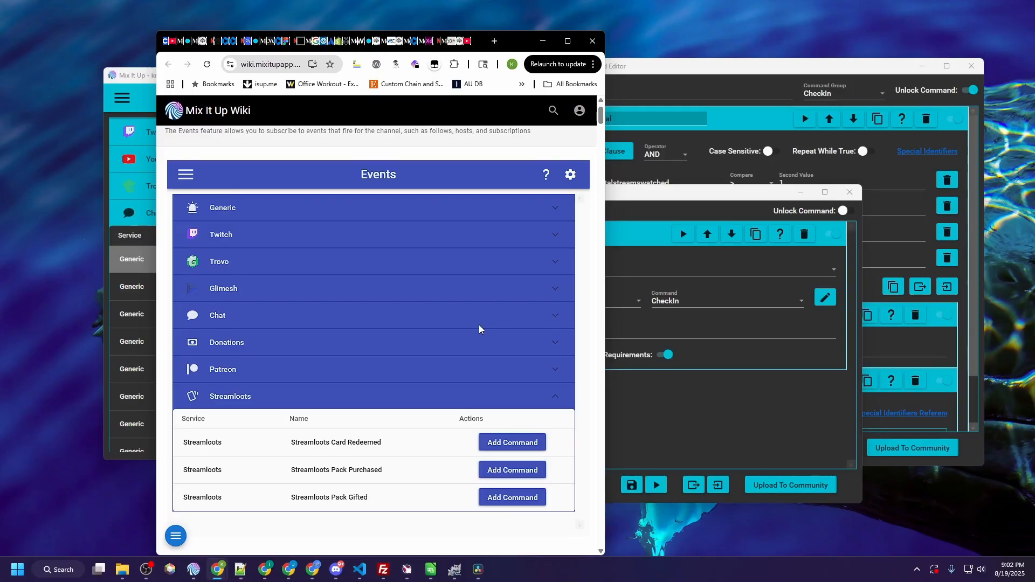
scroll(377, 329, "down", 2)
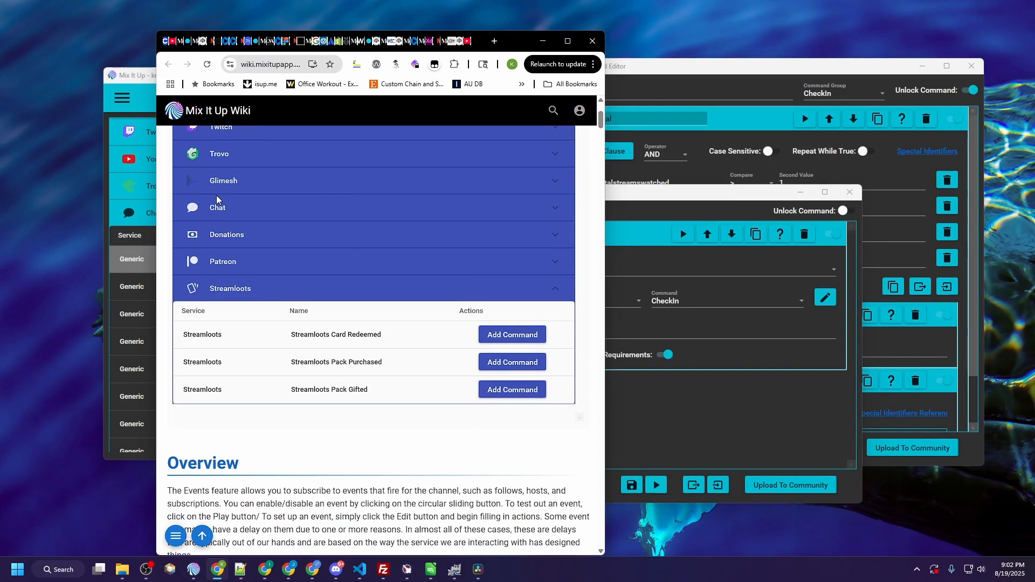
scroll(285, 534, "down", 8)
scroll(285, 534, "down", 6)
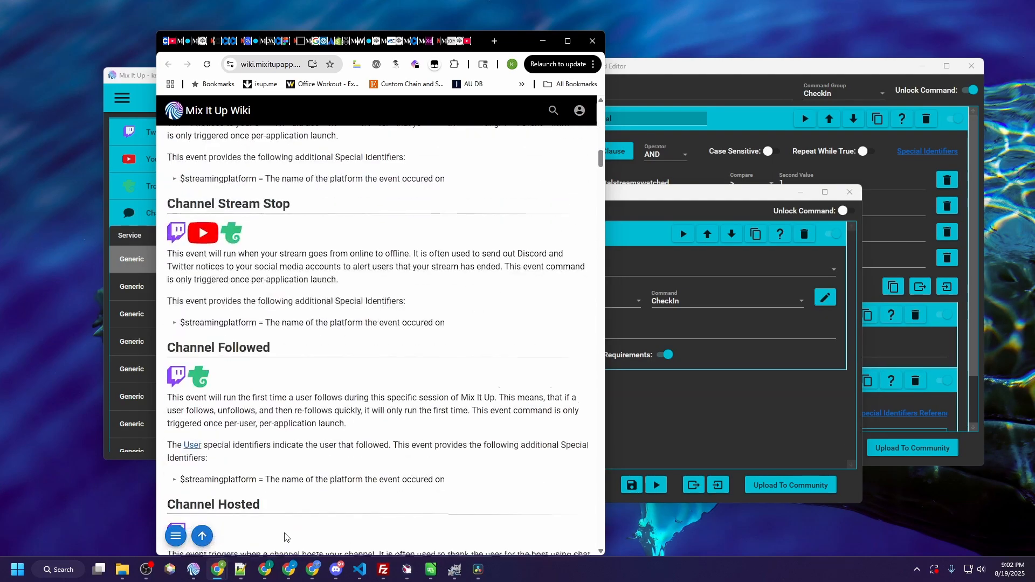
scroll(285, 534, "down", 10)
scroll(285, 534, "down", 10)
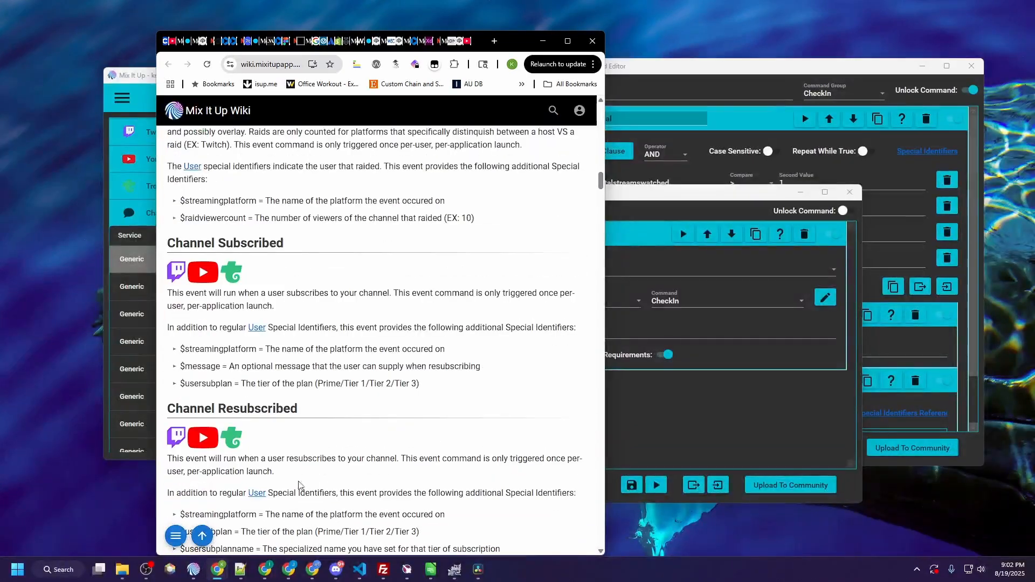
Step: Search the text of the Event Commands wiki page for the chat entrance event
key("ctrl+f")
type("enter")
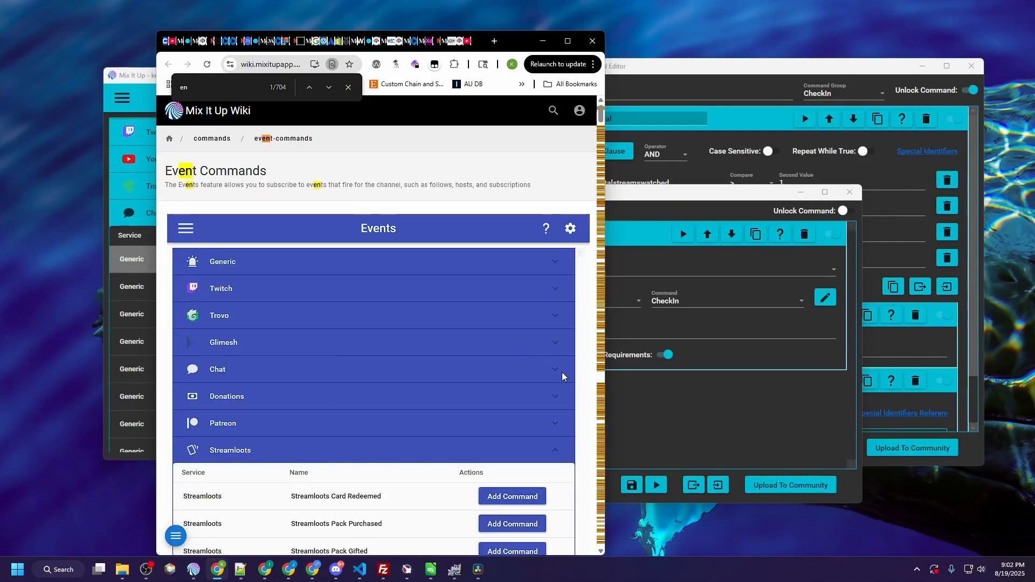
scroll(539, 390, "down", 1)
left_click(681, 392)
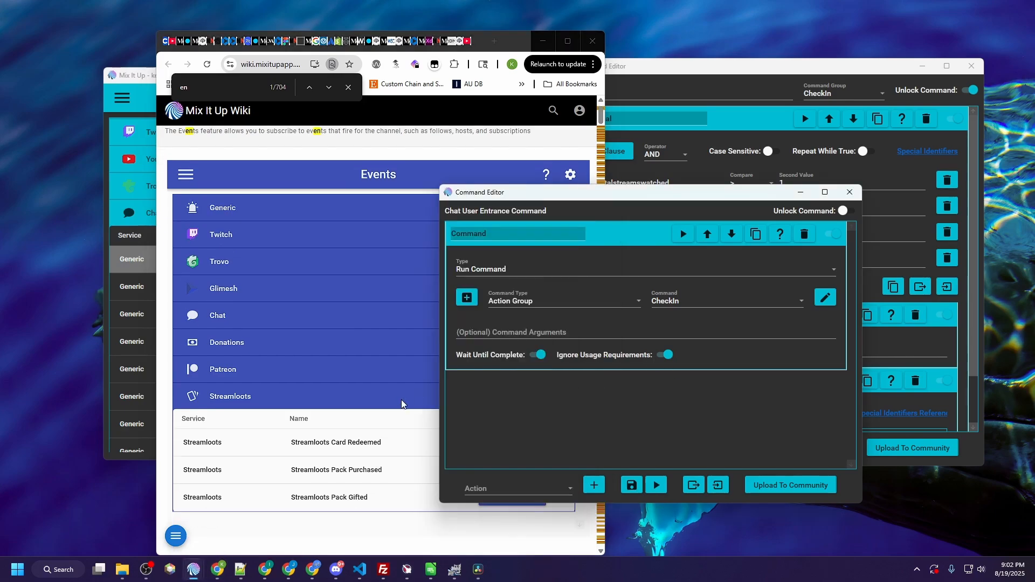
left_click(386, 380)
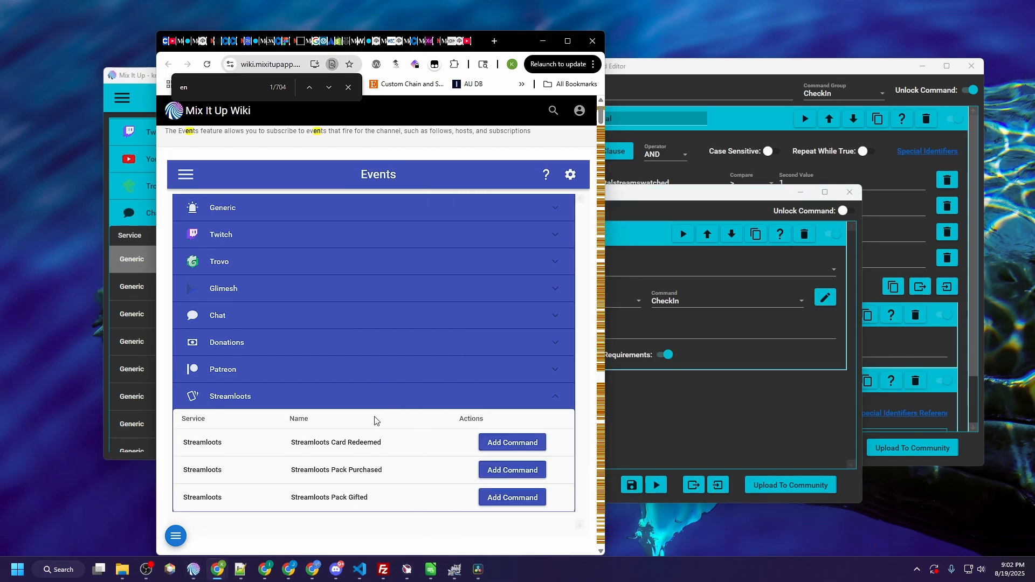
scroll(380, 399, "down", 5)
scroll(375, 417, "down", 3)
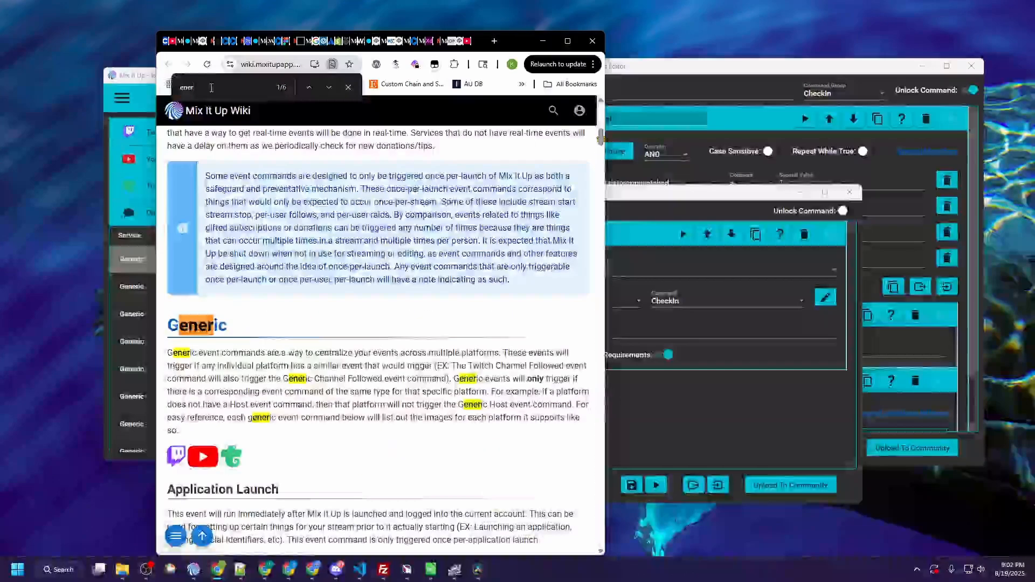
type("e")
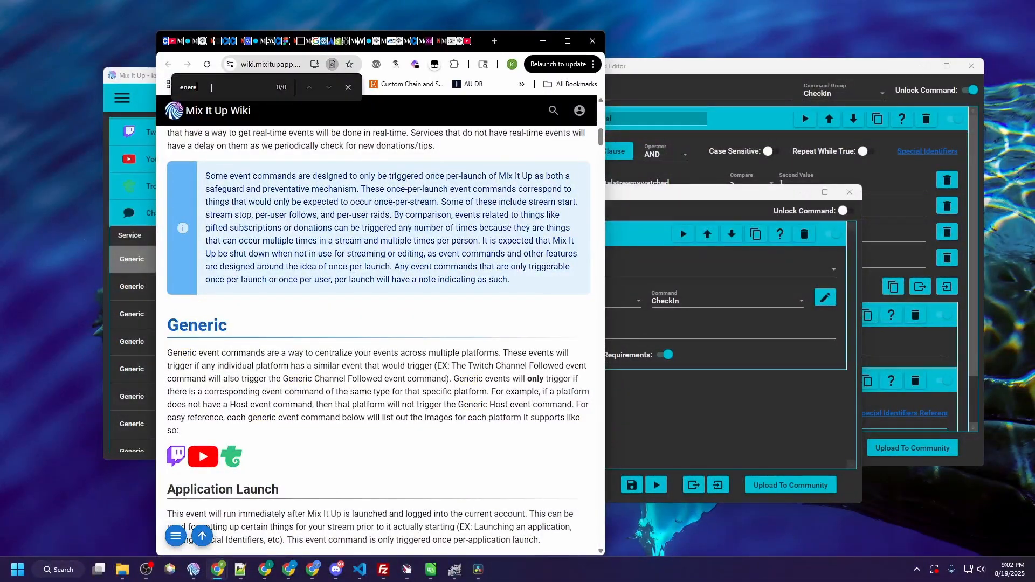
Step: Find the Chat section of the Event Commands wiki page and read the Chat User Entrance description, including the custom entrance command exception
scroll(324, 280, "down", 15)
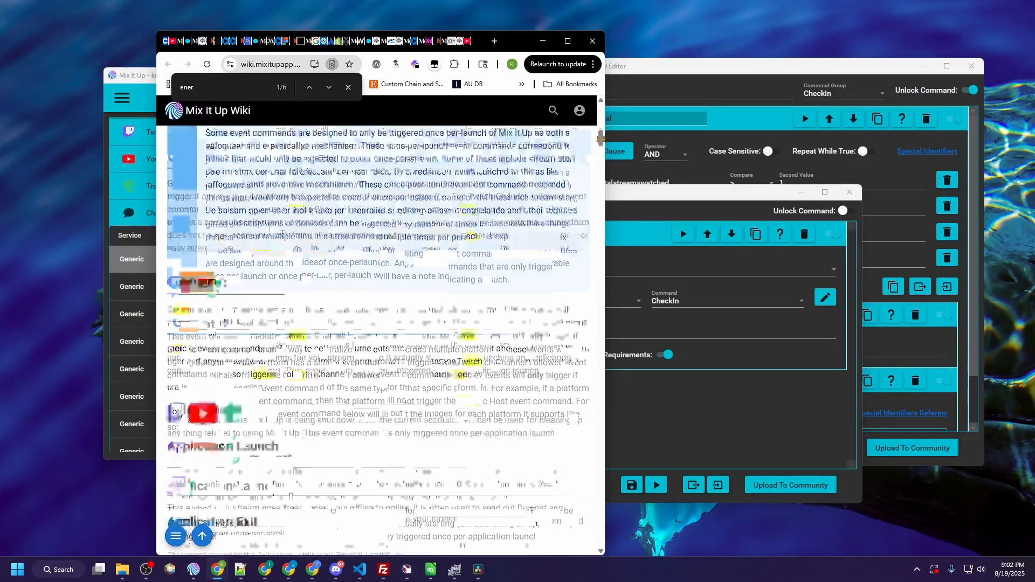
scroll(324, 280, "down", 15)
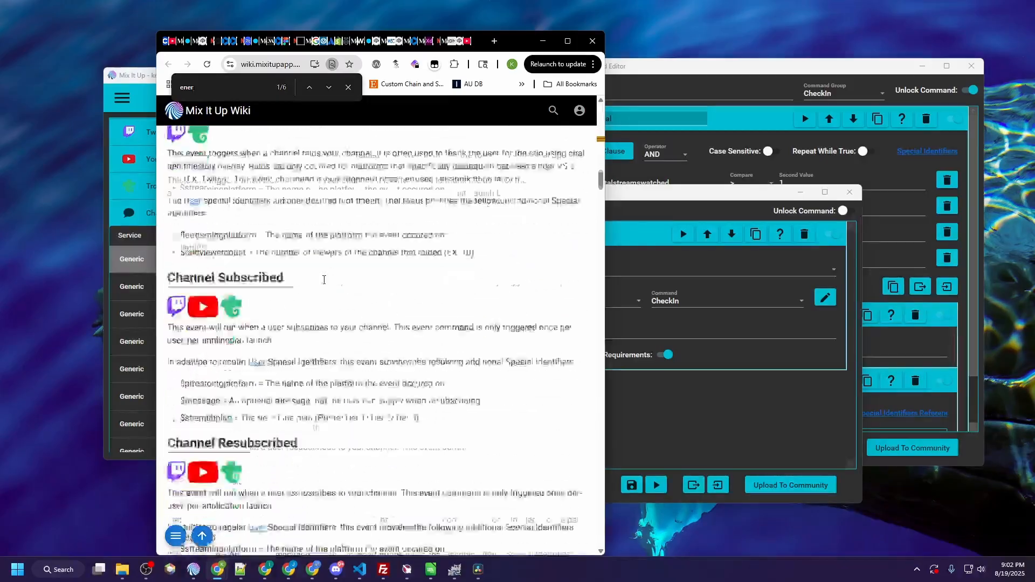
scroll(324, 280, "down", 20)
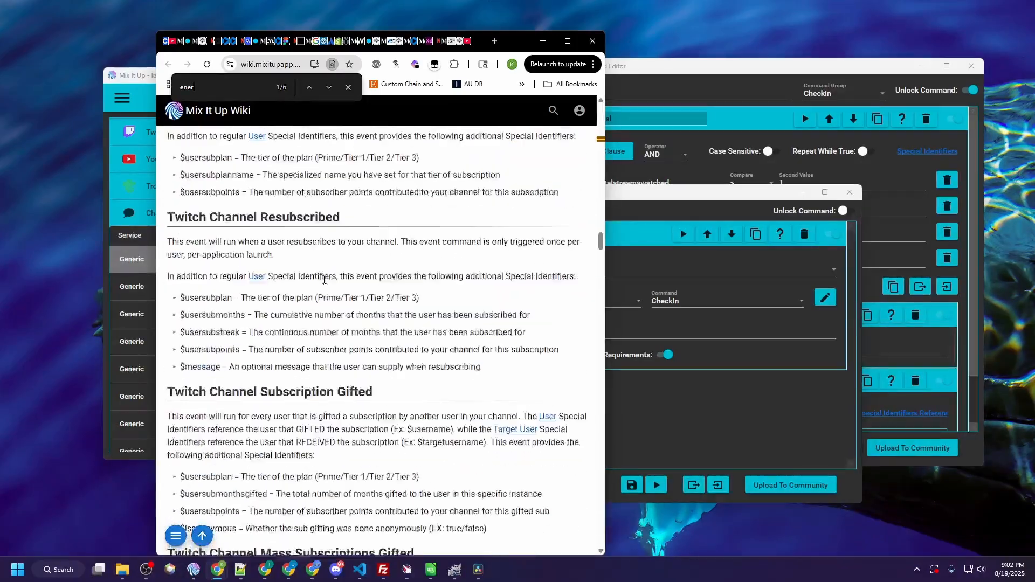
scroll(324, 279, "down", 20)
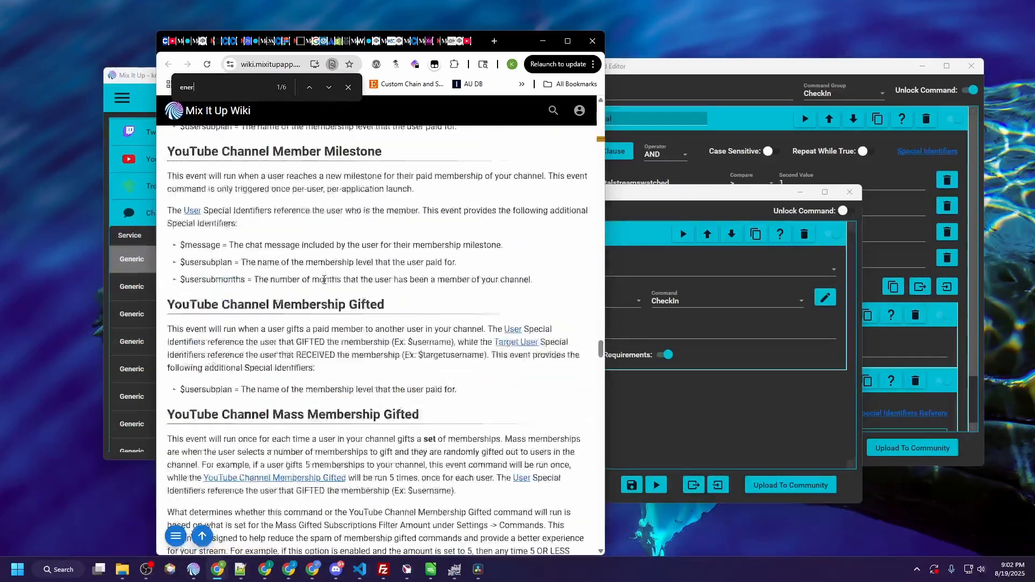
scroll(324, 279, "down", 5)
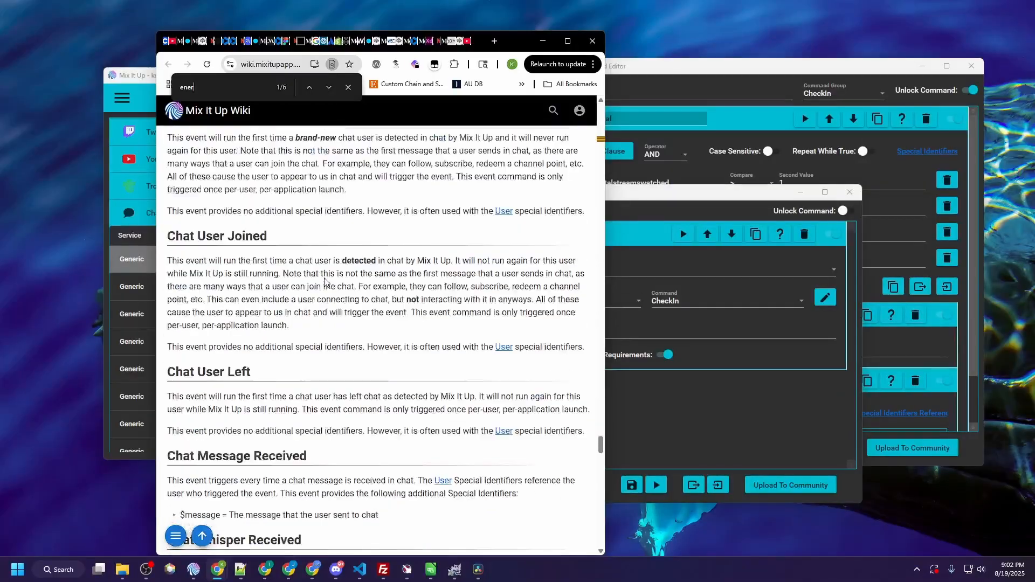
scroll(324, 280, "down", 4)
scroll(324, 279, "up", 12)
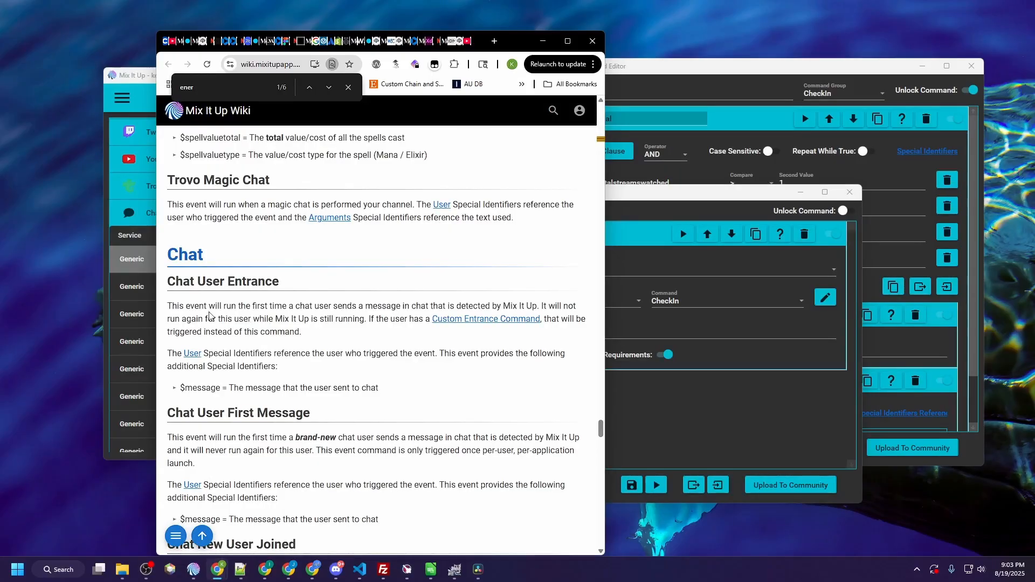
left_click_drag(209, 307, 256, 310)
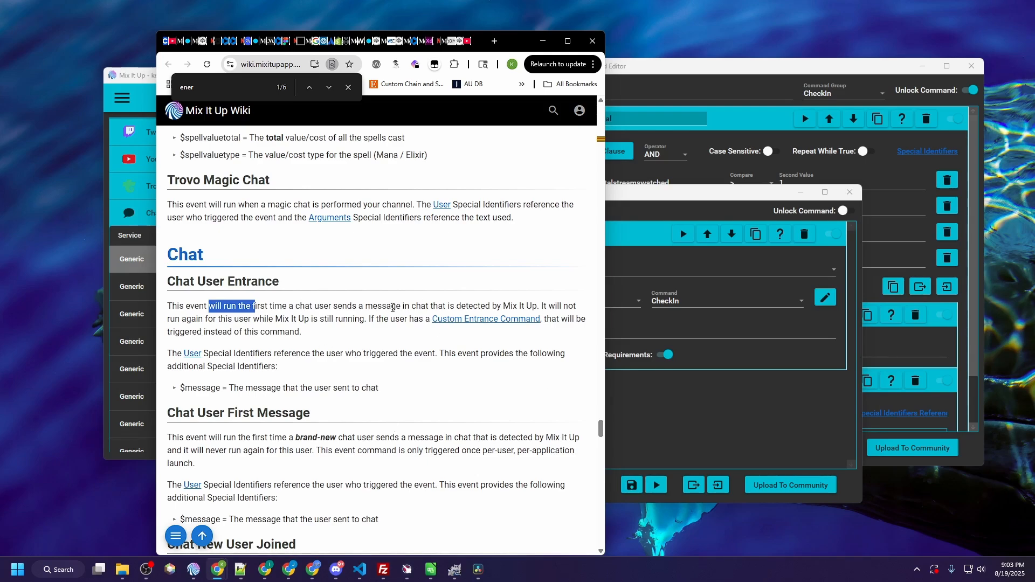
left_click(281, 316)
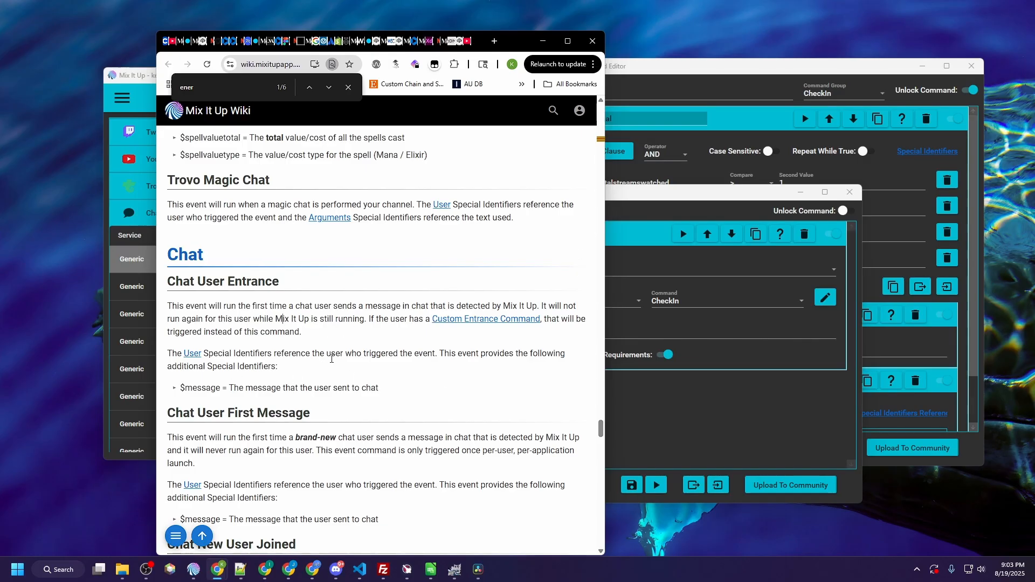
left_click_drag(368, 318, 496, 333)
left_click(397, 338)
Step: Compare the other chat event descriptions with Chat User Entrance, highlighting the Chat Message Received section
scroll(337, 380, "down", 3)
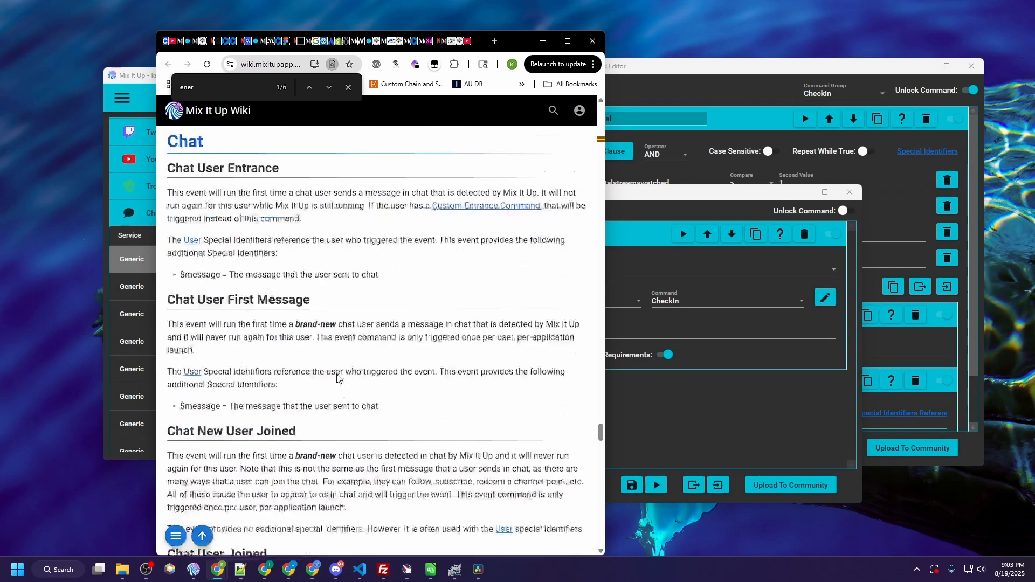
scroll(349, 400, "down", 6)
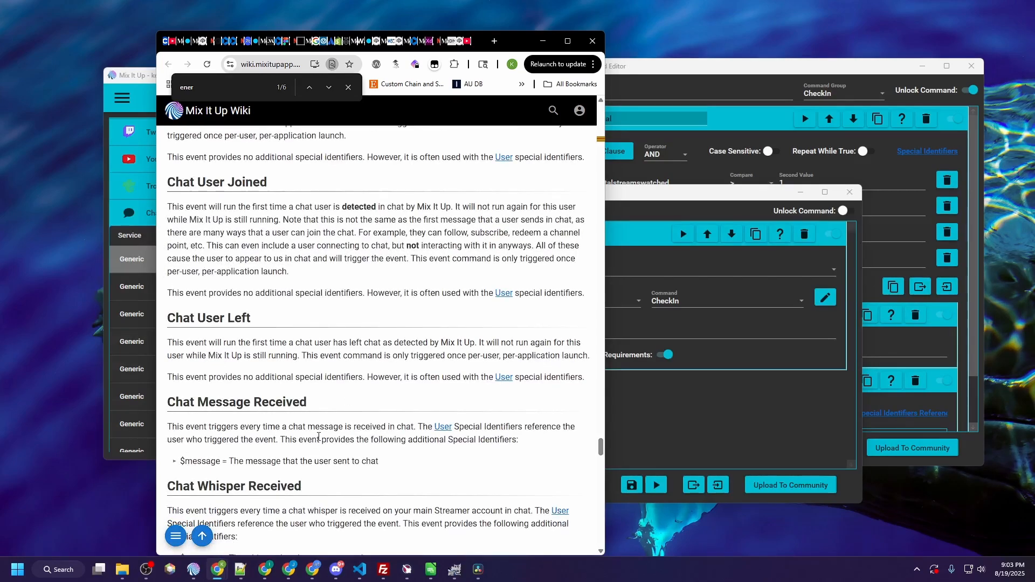
left_click_drag(389, 461, 170, 402)
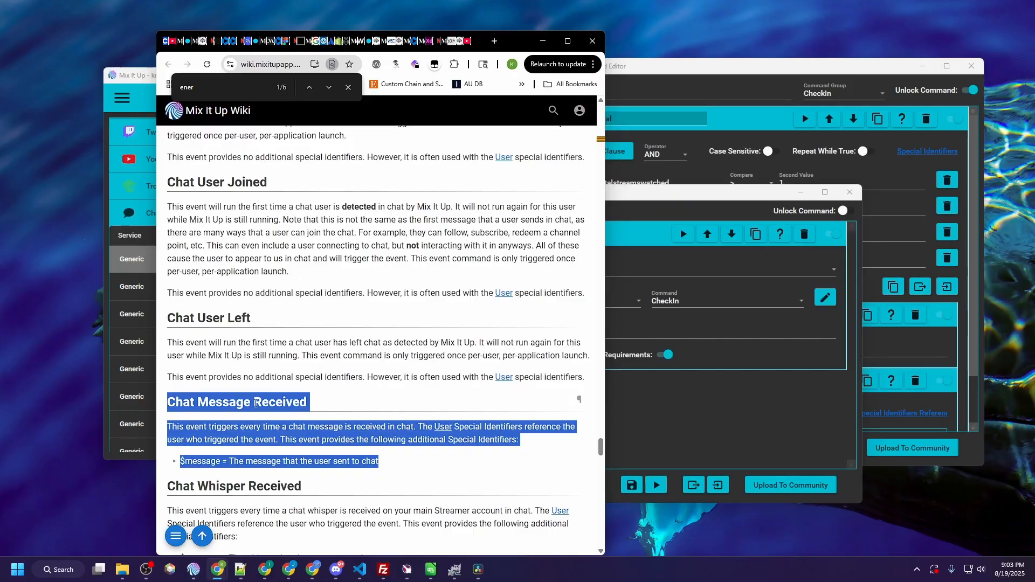
left_click(236, 403)
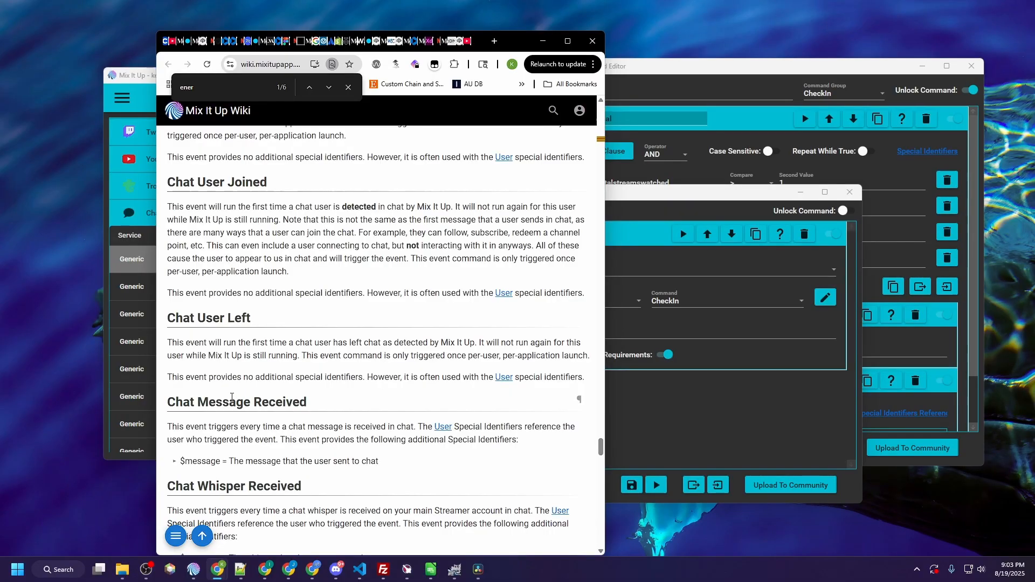
scroll(247, 389, "up", 5)
scroll(246, 388, "up", 3)
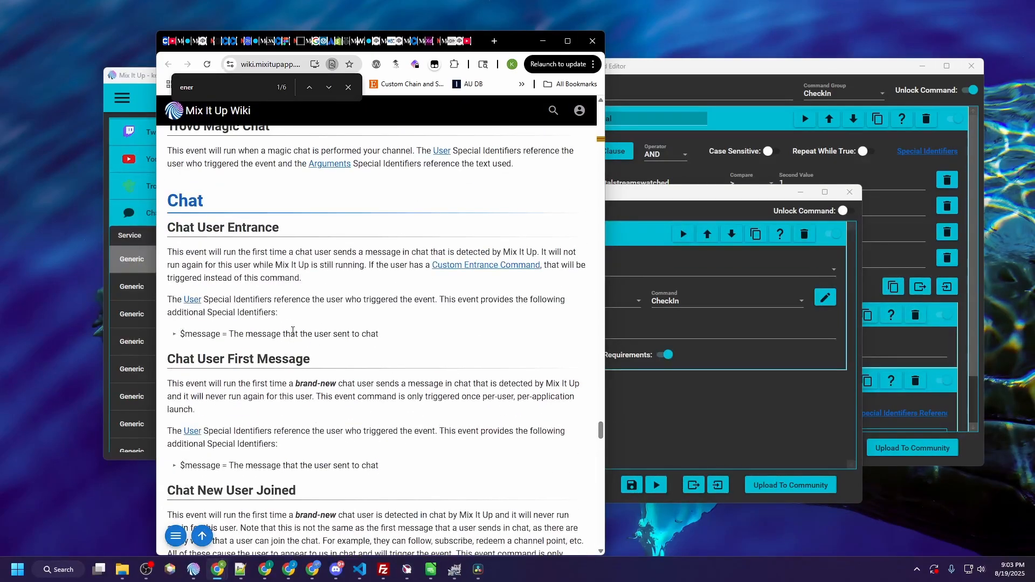
Step: Return to the Chat User Entrance Command editor and review the available command types and action group commands
left_click(639, 212)
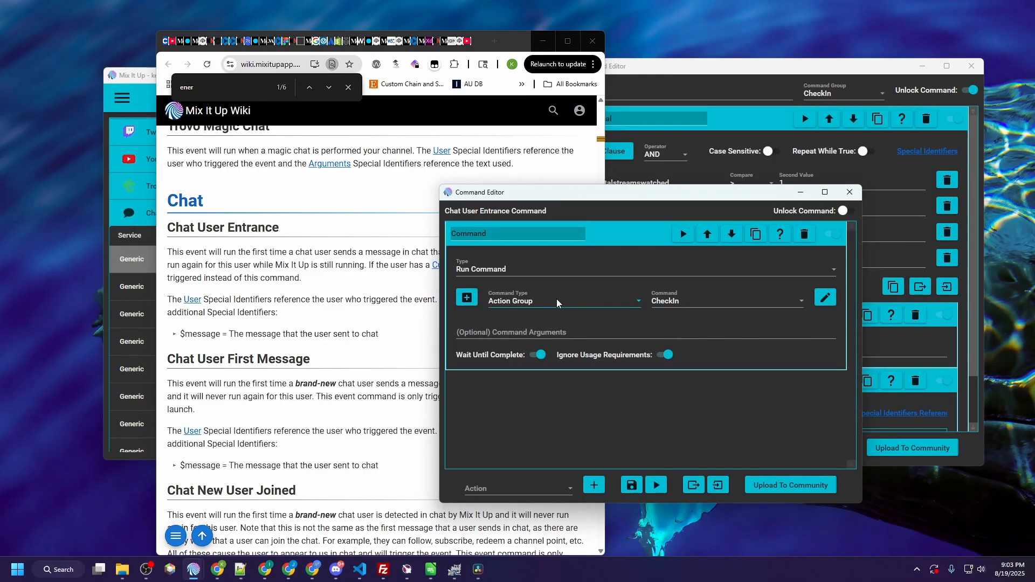
left_click(532, 305)
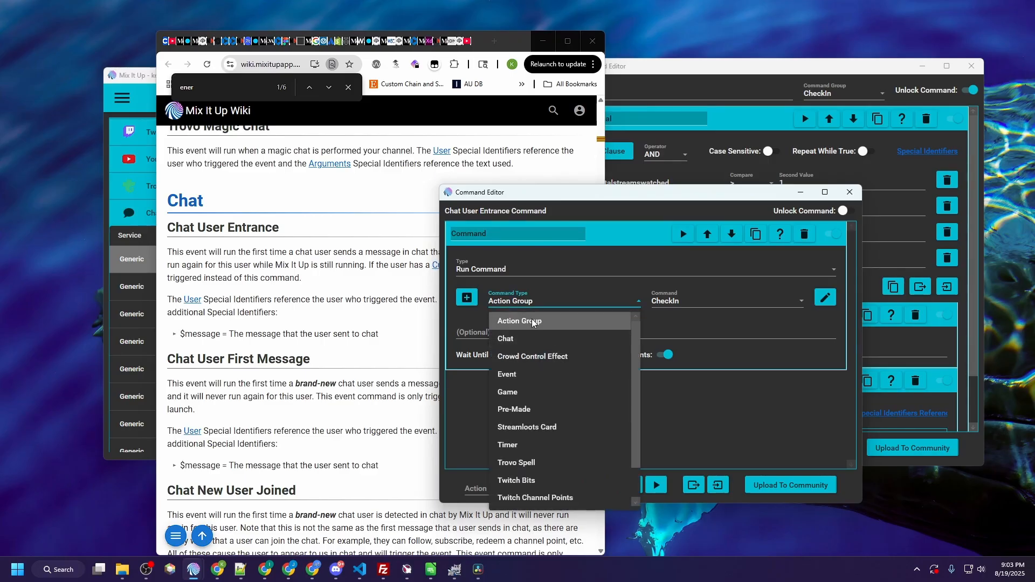
left_click(682, 303)
left_click(682, 303)
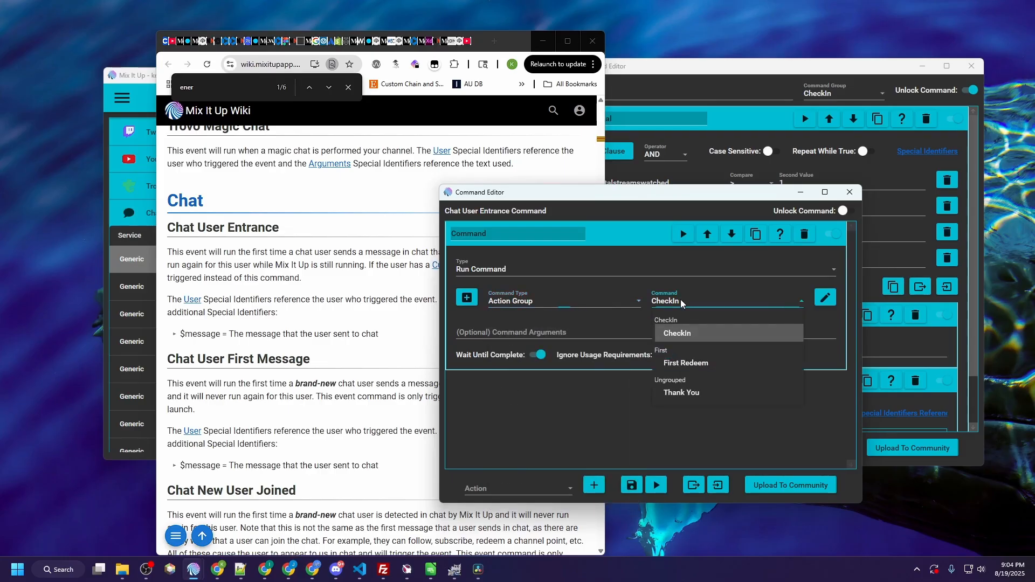
left_click(579, 392)
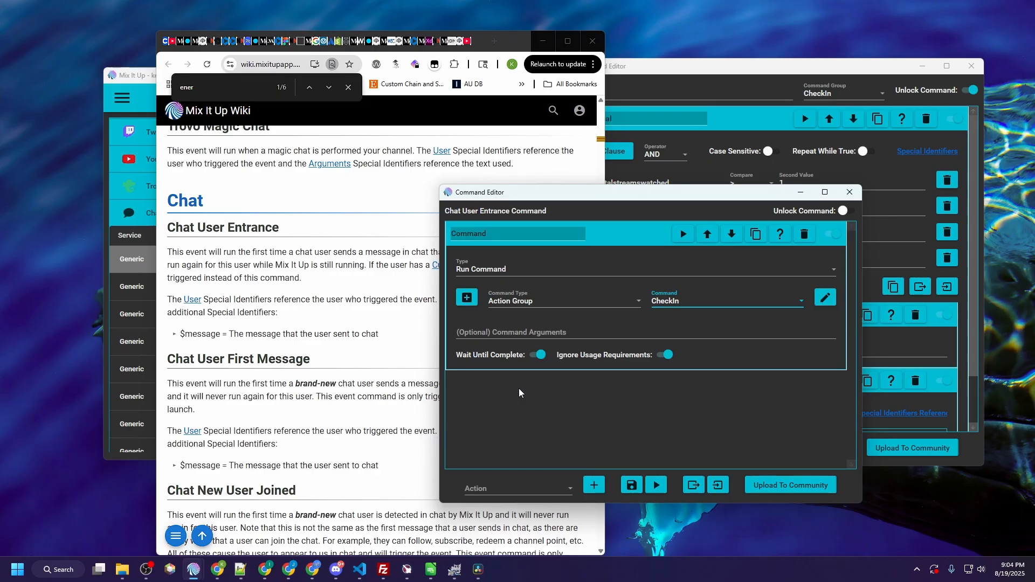
Step: Move the Chat User Entrance Command editor aside and minimize the browser to review the CheckIn editor's consumables and chat message actions
left_click_drag(656, 196, 238, 187)
left_click(795, 71)
left_click(543, 41)
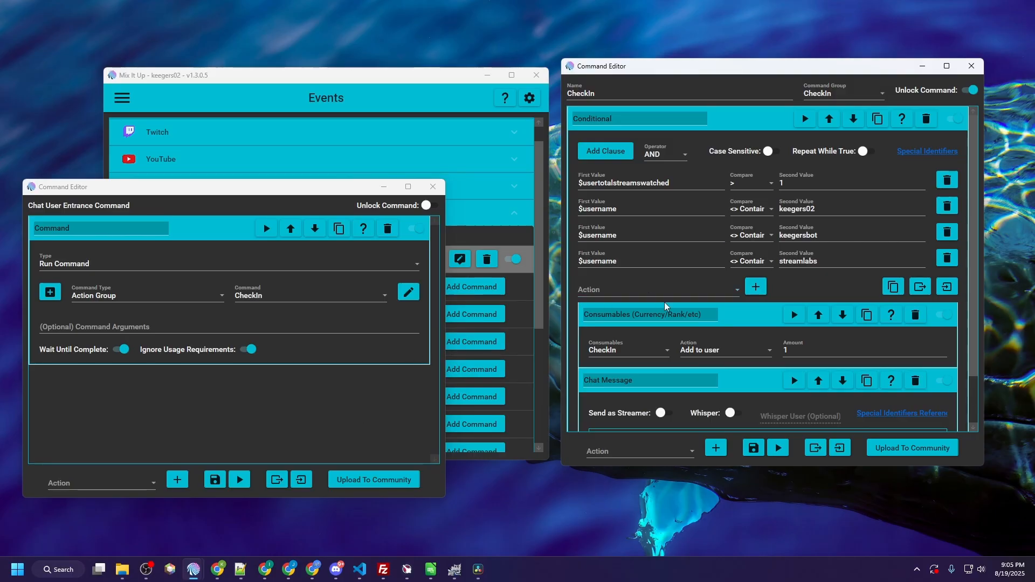
scroll(744, 349, "down", 2)
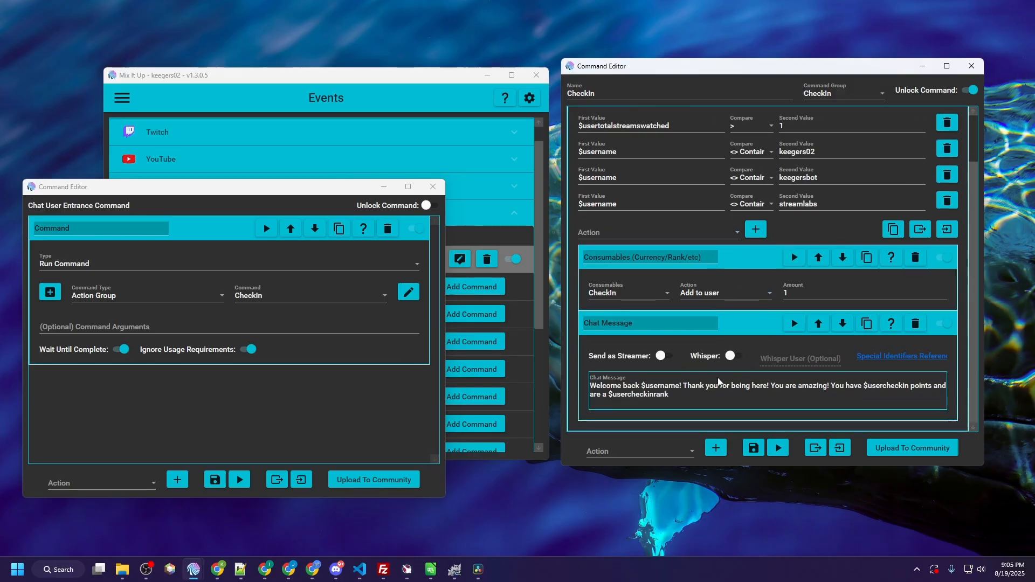
Step: Switch the main window to Action Groups and bring the Chat User Entrance Command editor back in front
left_click(359, 86)
left_click(122, 97)
left_click(131, 252)
left_click(62, 414)
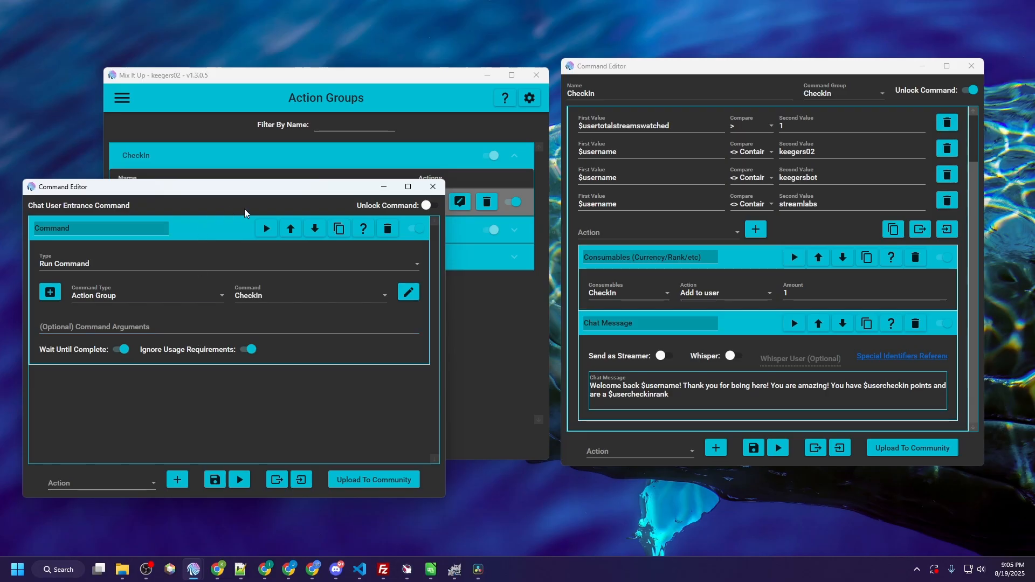
left_click(116, 103)
scroll(157, 366, "down", 2)
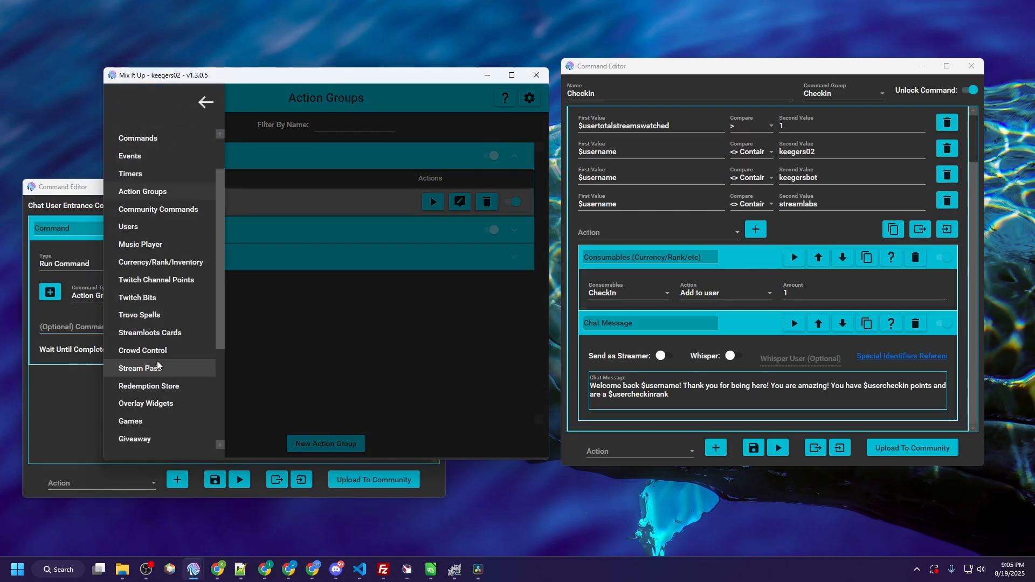
left_click(326, 360)
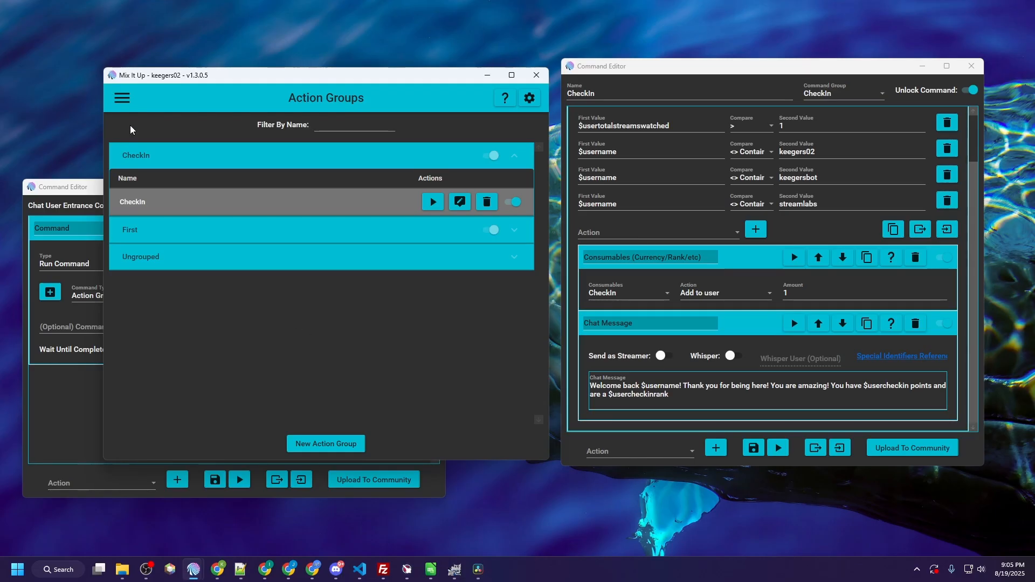
left_click(123, 98)
left_click(335, 342)
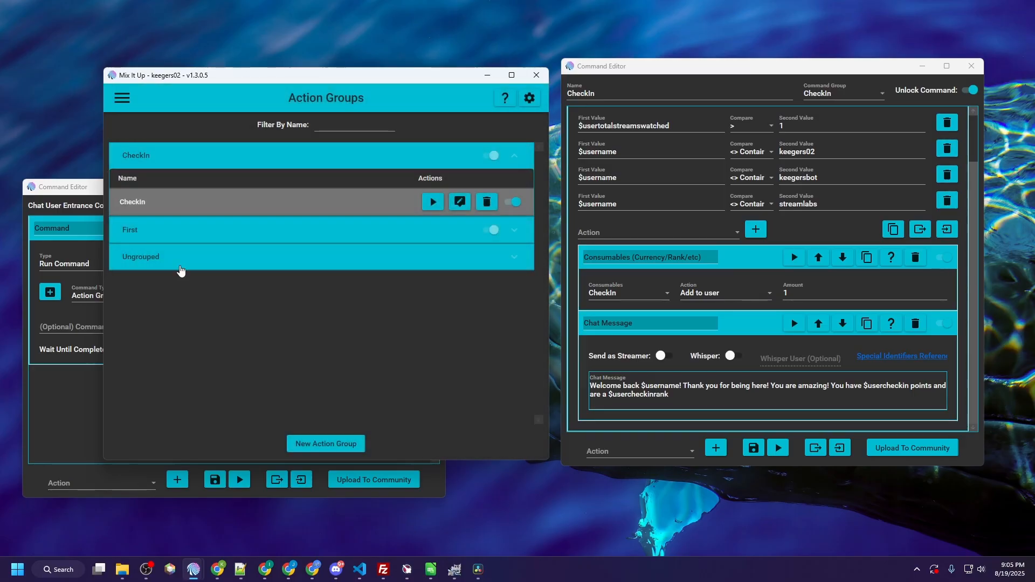
Step: Expand the First action group category and open the First Redeem action group for editing
left_click(150, 232)
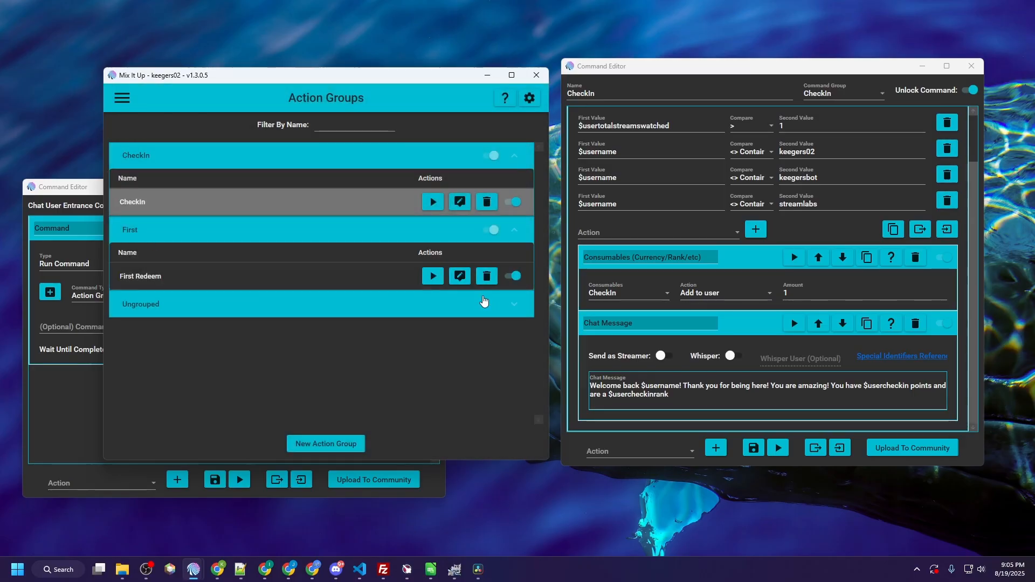
left_click(459, 276)
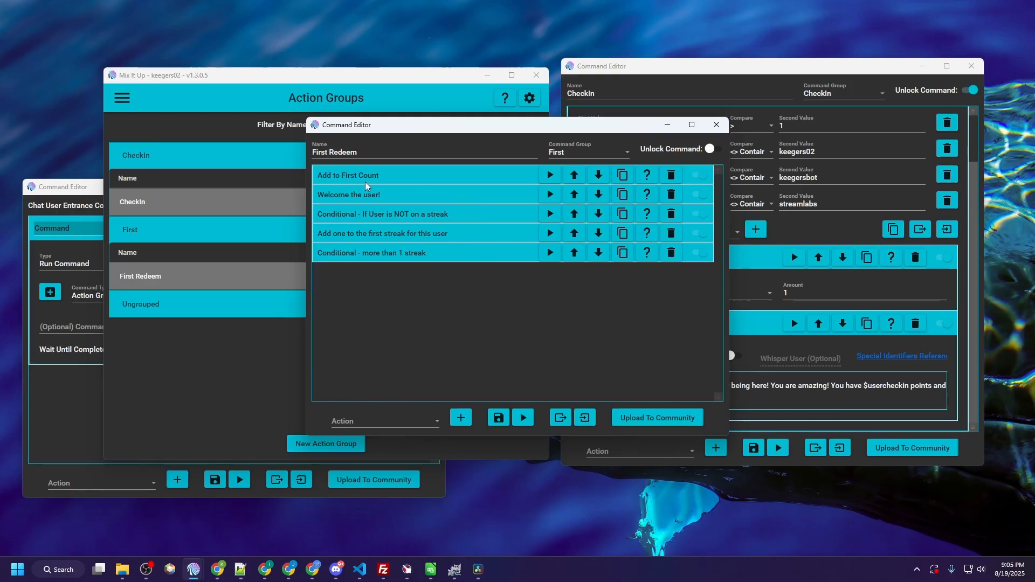